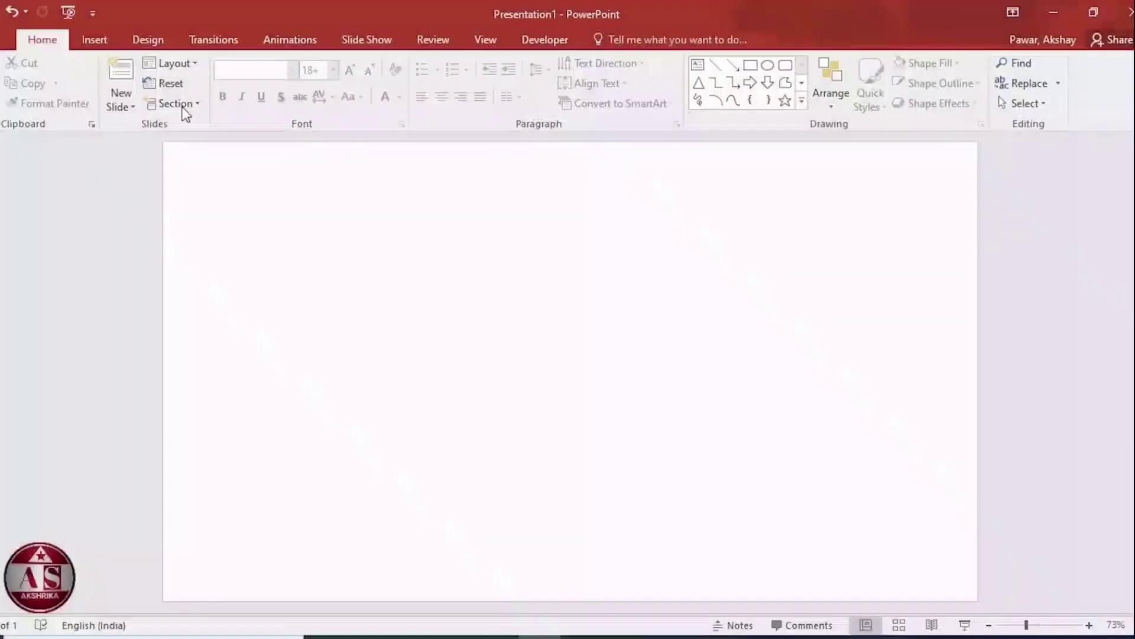
Draw a rectangle spanning the whole slide, 19.05 × 33.87 cm, with no outline
{"action": "left_click", "coordinate": [100, 42]}
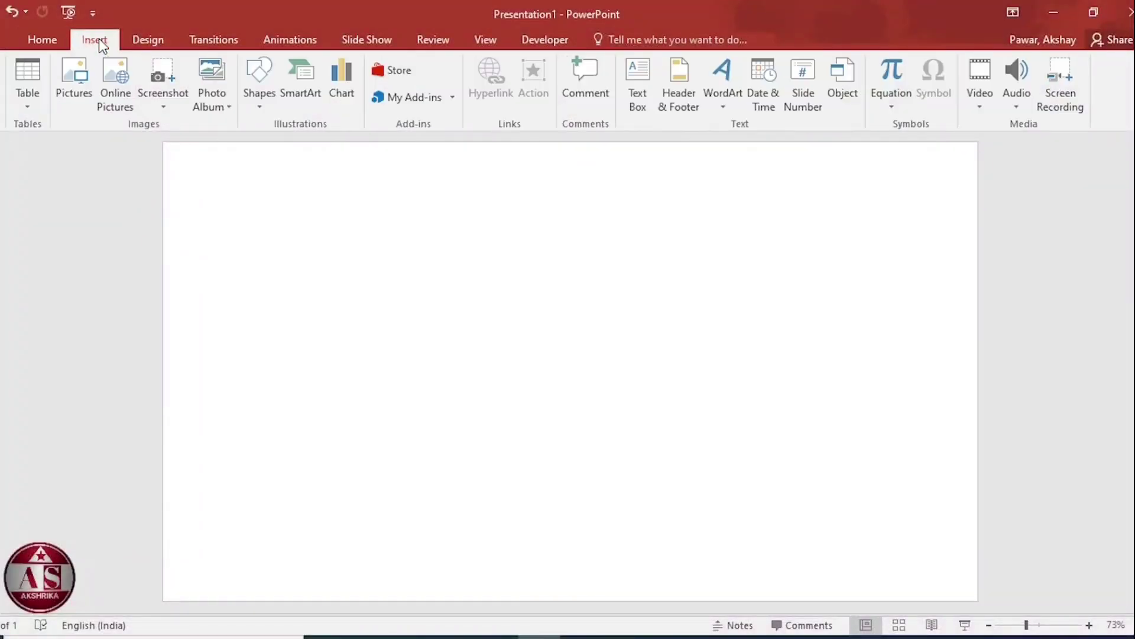
{"action": "left_click", "coordinate": [271, 101]}
{"action": "left_click", "coordinate": [304, 143]}
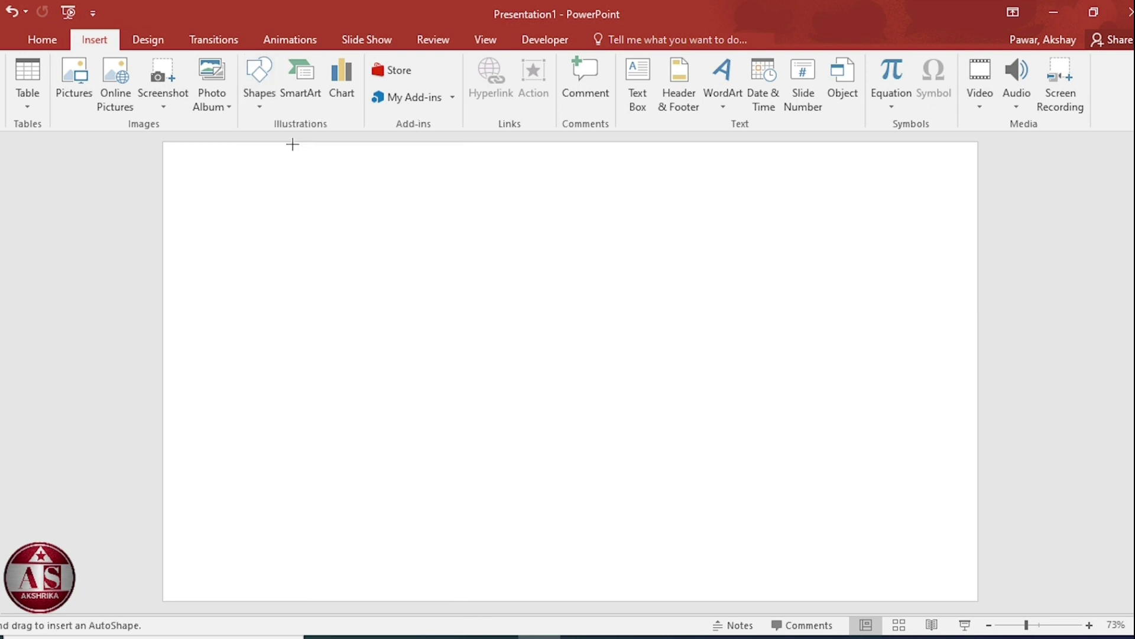
{"action": "left_click_drag", "start_coordinate": [164, 143], "coordinate": [979, 602]}
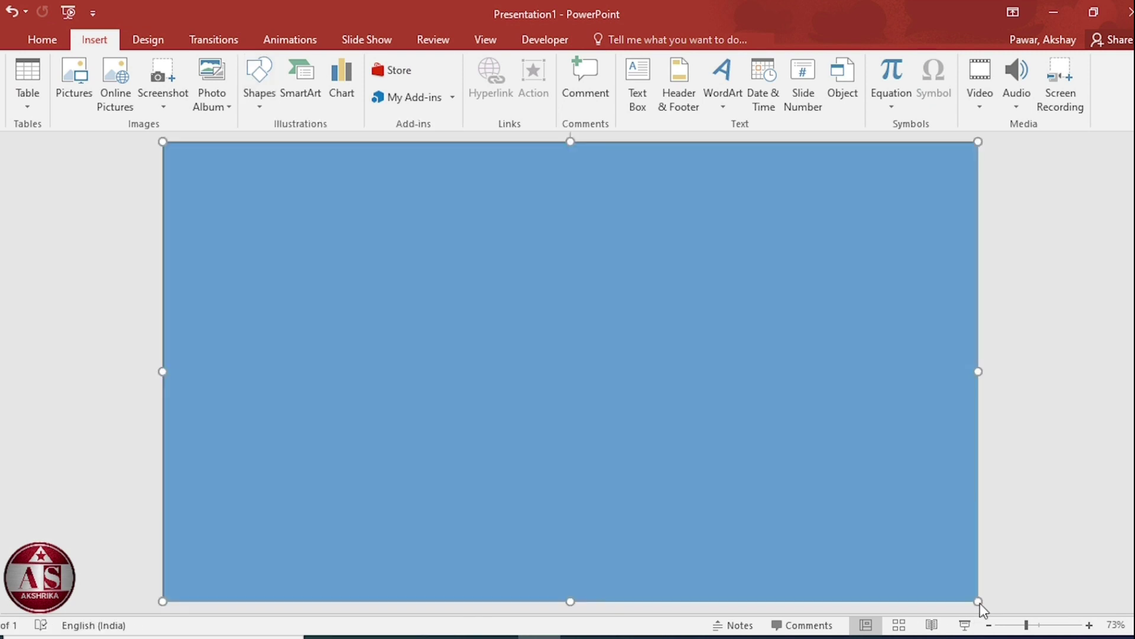
{"action": "left_click", "coordinate": [421, 86]}
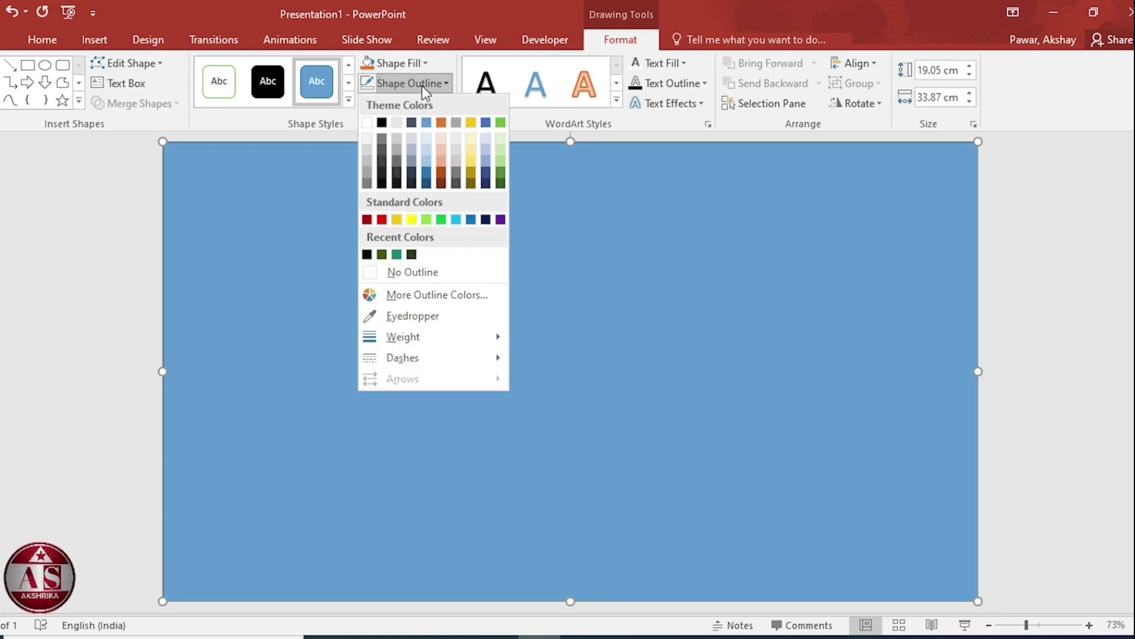
{"action": "left_click", "coordinate": [431, 270]}
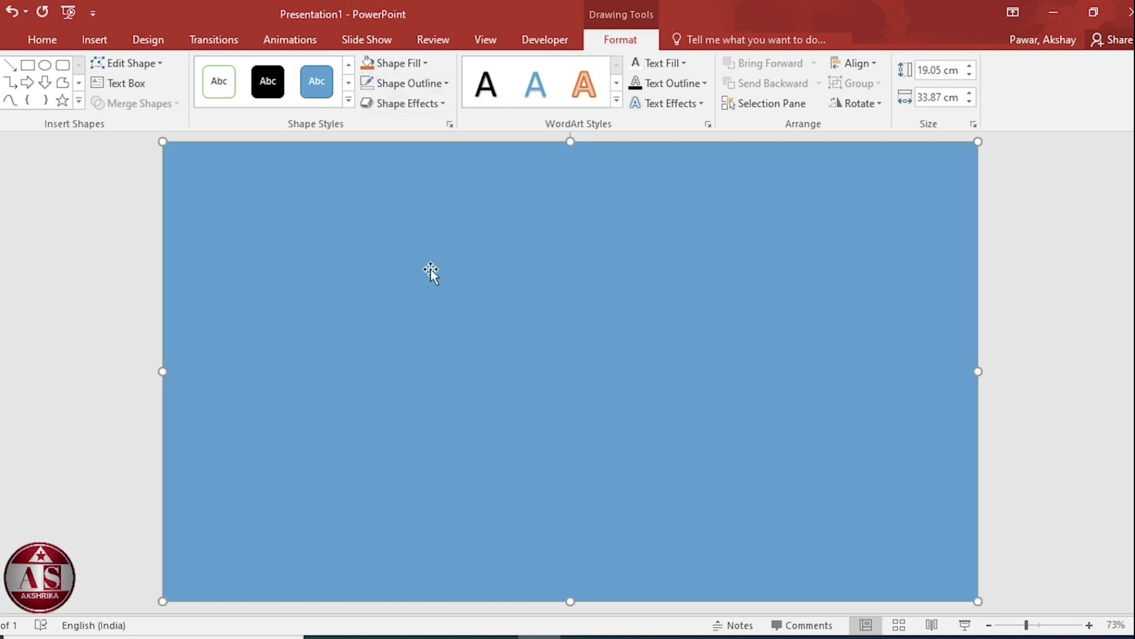
Insert WordArt in the first plain style reading 'RIVER'
{"action": "left_click", "coordinate": [89, 39]}
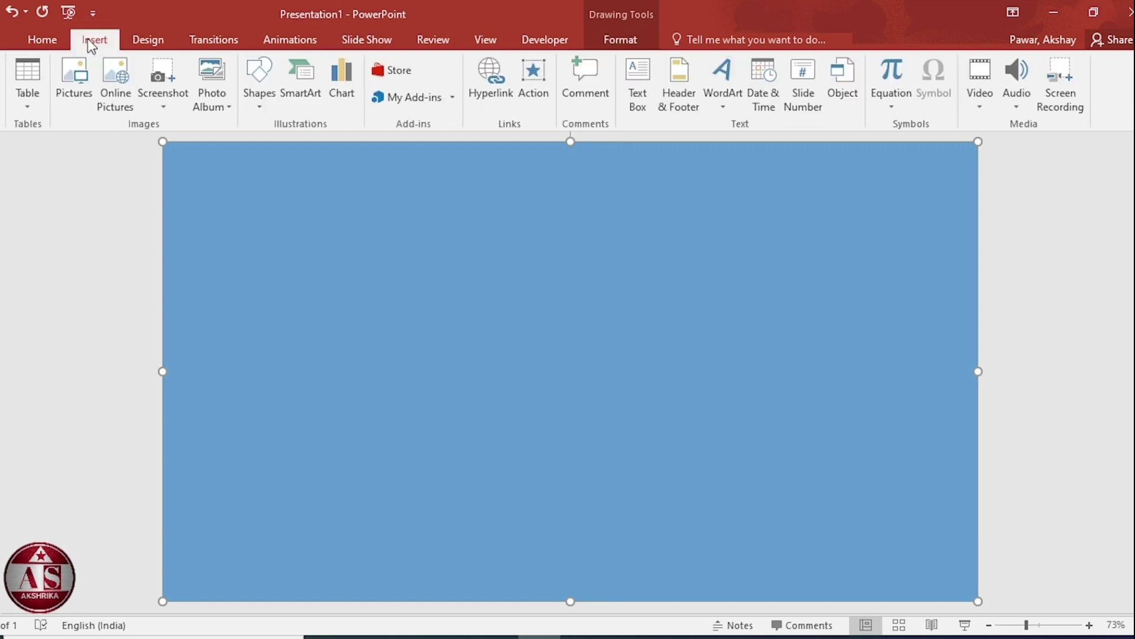
{"action": "left_click", "coordinate": [721, 86]}
{"action": "left_click", "coordinate": [727, 143]}
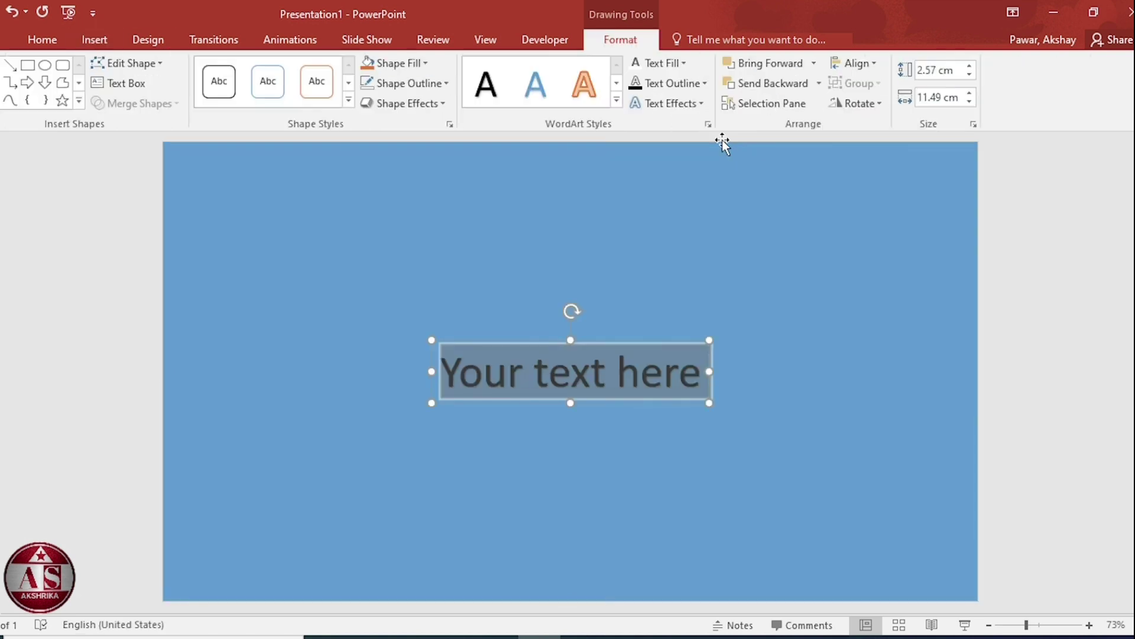
{"action": "type", "text": "RI"}
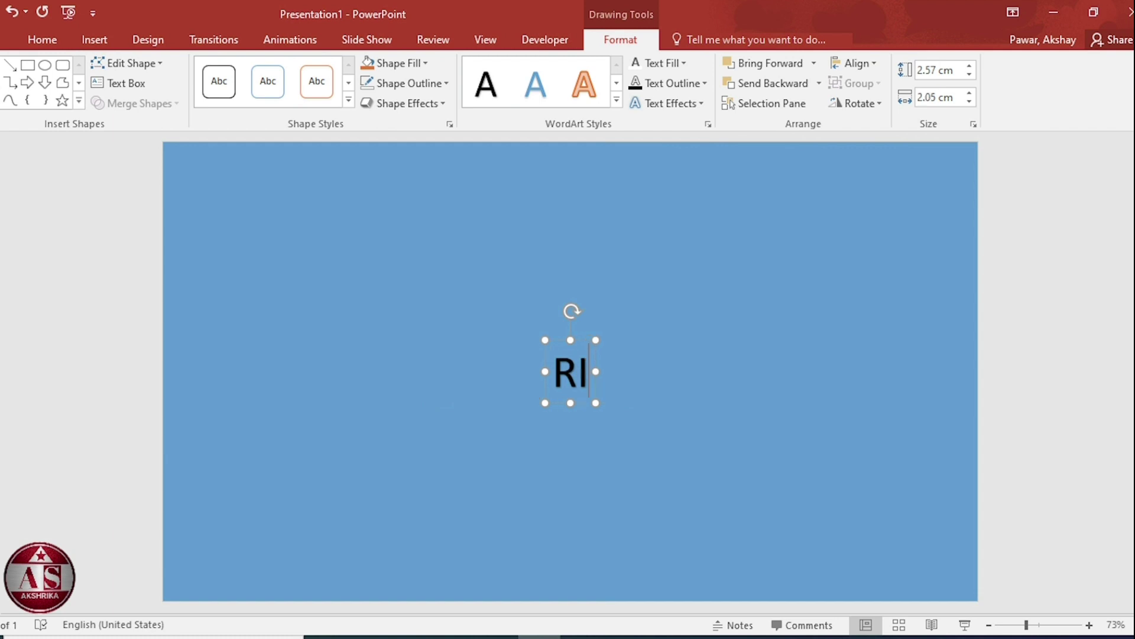
{"action": "type", "text": "VER"}
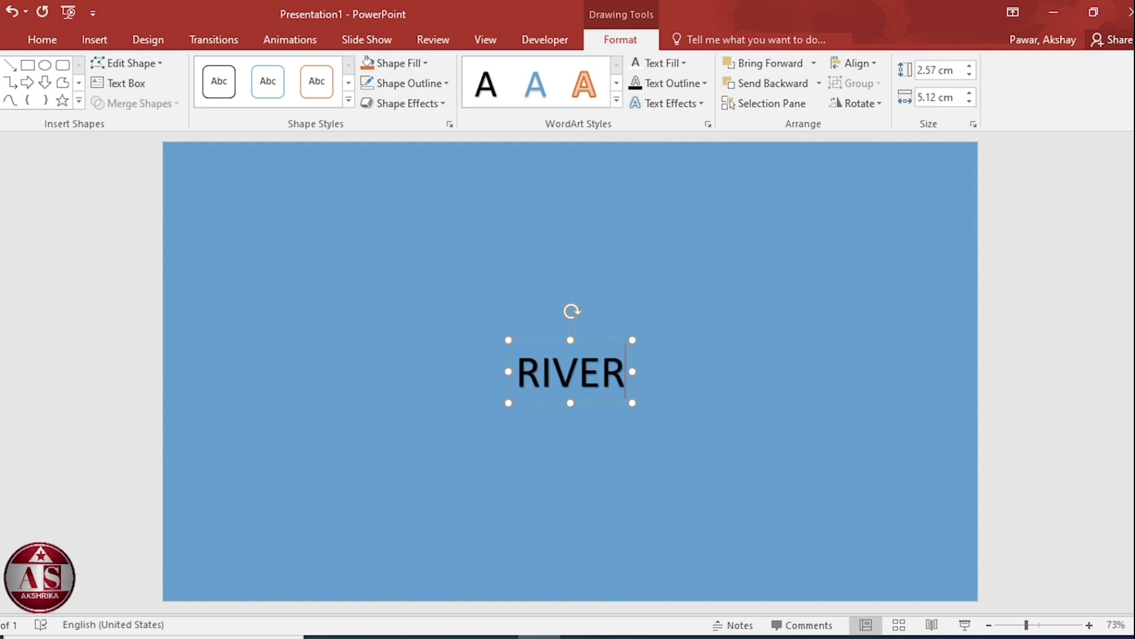
Set all of the RIVER text to the Eras Bold ITC font
{"action": "key", "text": "ctrl+a"}
{"action": "left_click", "coordinate": [48, 37]}
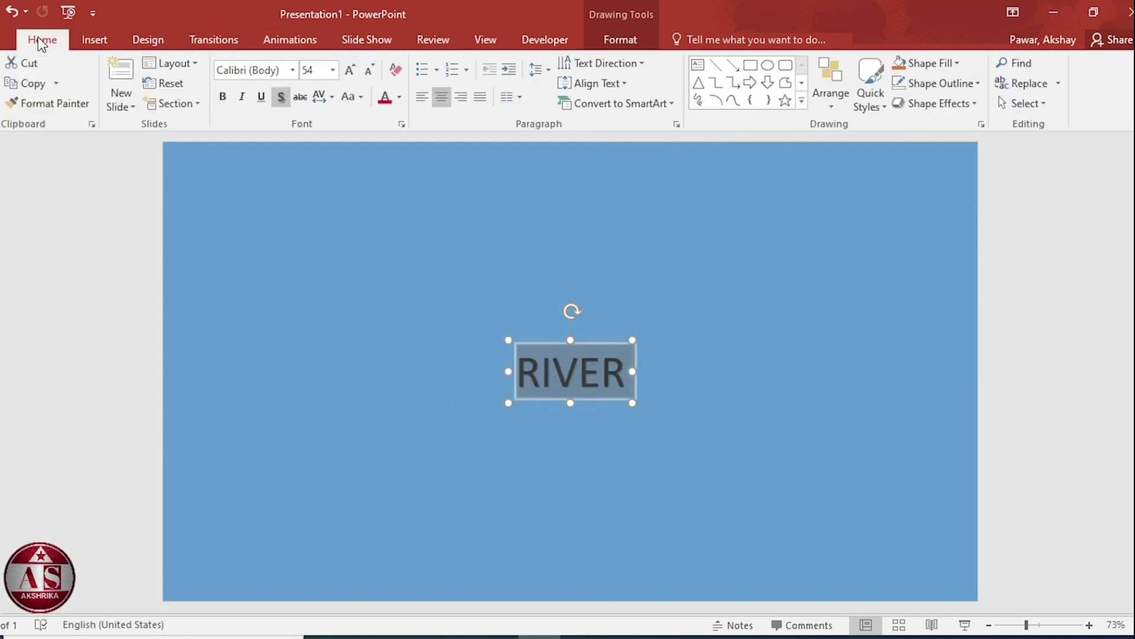
{"action": "left_click", "coordinate": [291, 72]}
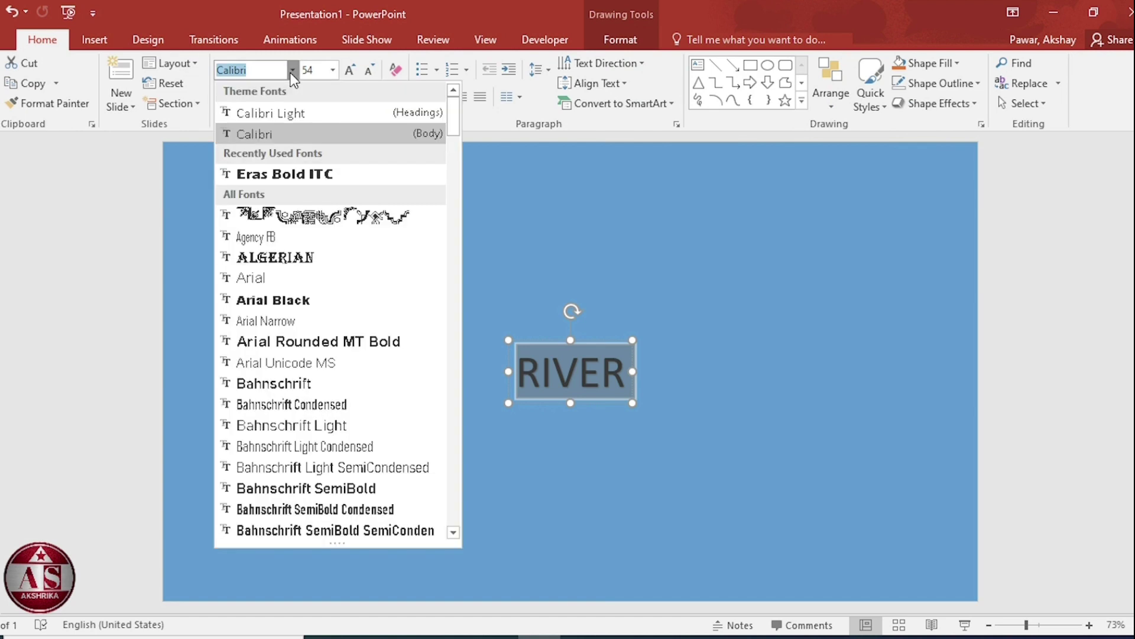
{"action": "left_click_drag", "start_coordinate": [452, 102], "coordinate": [449, 235]}
{"action": "left_click", "coordinate": [370, 168]}
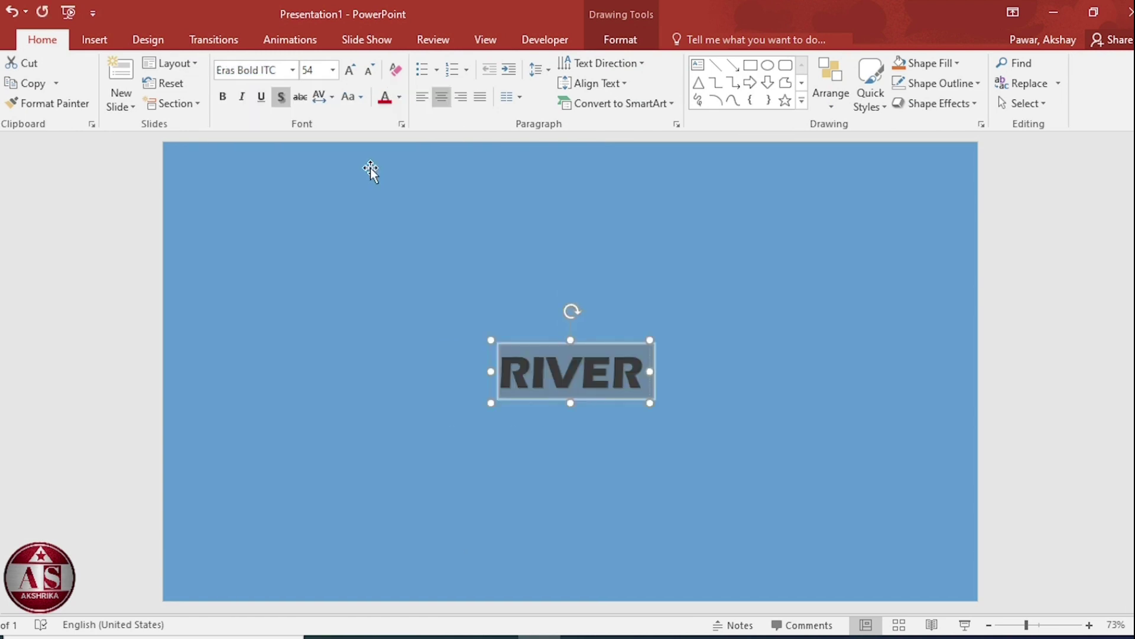
Enlarge RIVER to 239 pt so it spans most of the slide width
{"action": "left_click", "coordinate": [353, 69]}
{"action": "left_click", "coordinate": [353, 70]}
{"action": "left_click", "coordinate": [353, 69]}
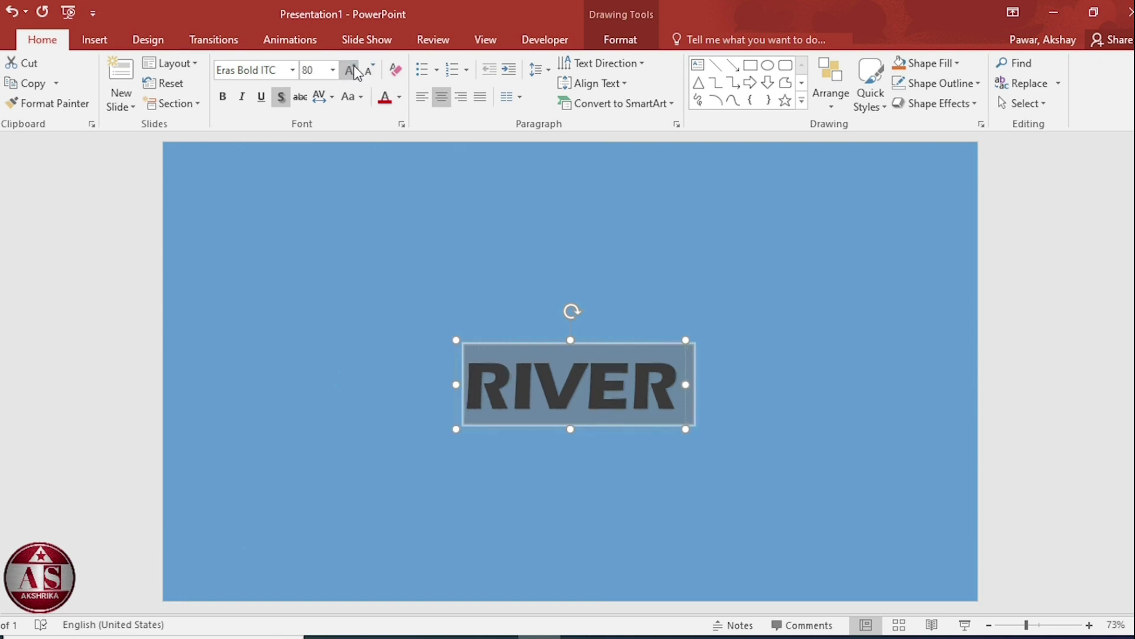
{"action": "left_click", "coordinate": [353, 70]}
{"action": "left_click", "coordinate": [352, 70]}
{"action": "left_click", "coordinate": [353, 70]}
{"action": "left_click", "coordinate": [352, 70]}
{"action": "left_click", "coordinate": [353, 70]}
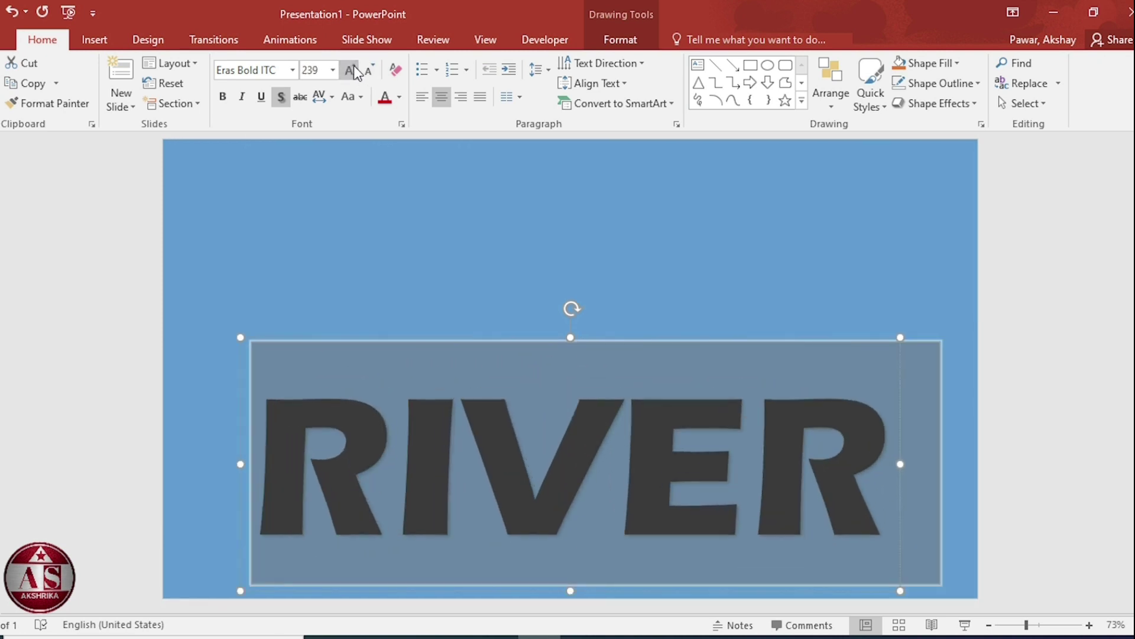
{"action": "left_click", "coordinate": [352, 70]}
Align the RIVER text to the vertical middle of the slide
{"action": "left_click", "coordinate": [604, 32]}
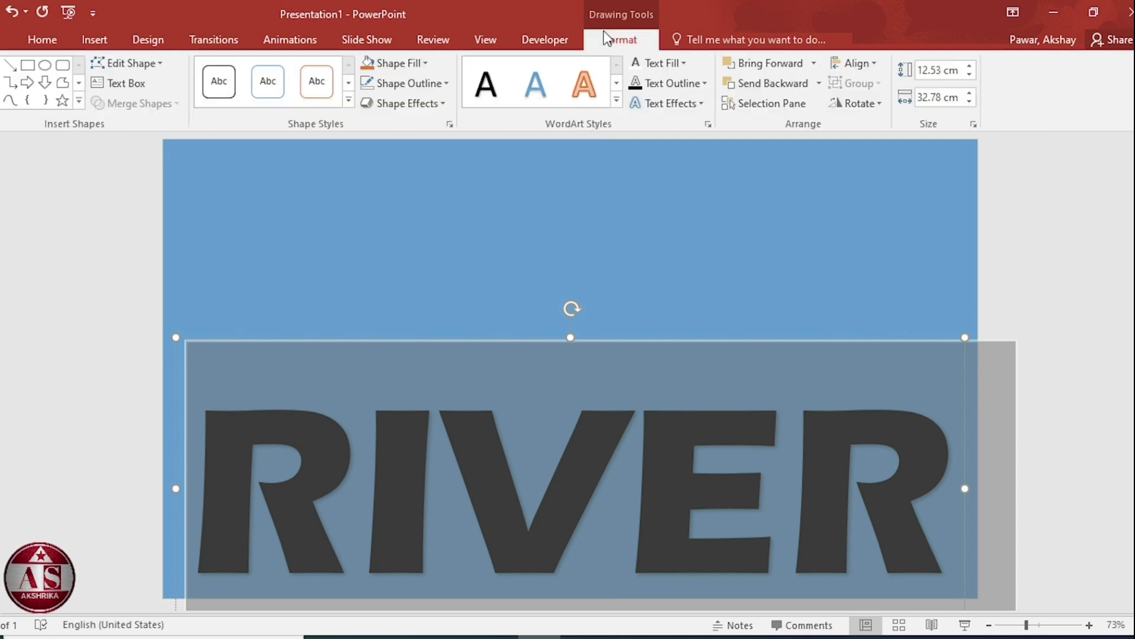
{"action": "left_click", "coordinate": [861, 59]}
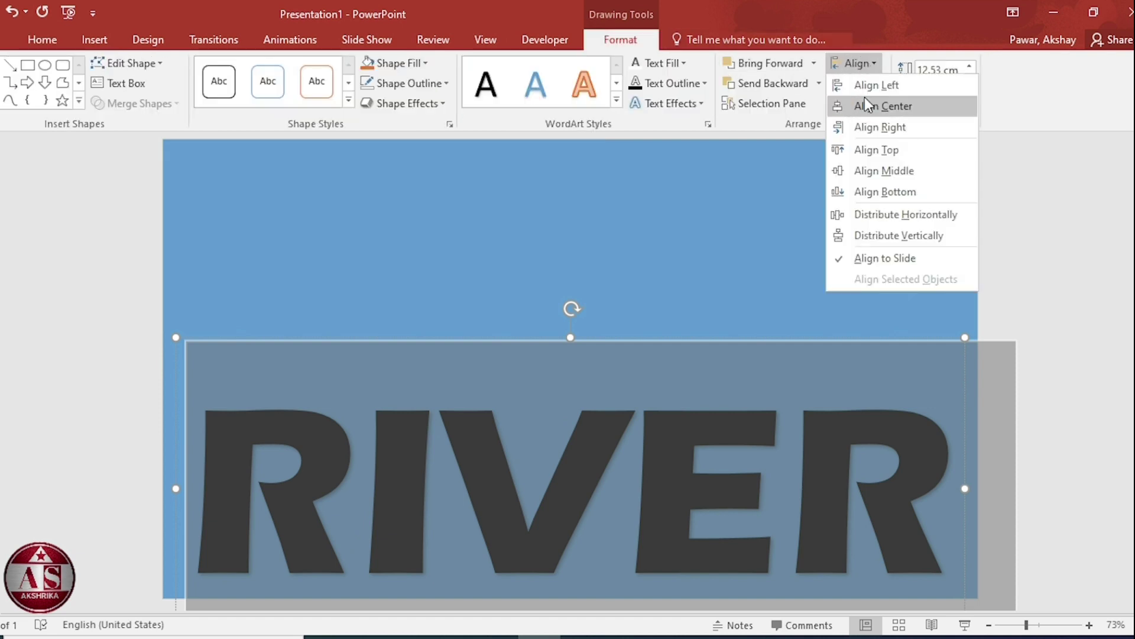
{"action": "left_click", "coordinate": [884, 171]}
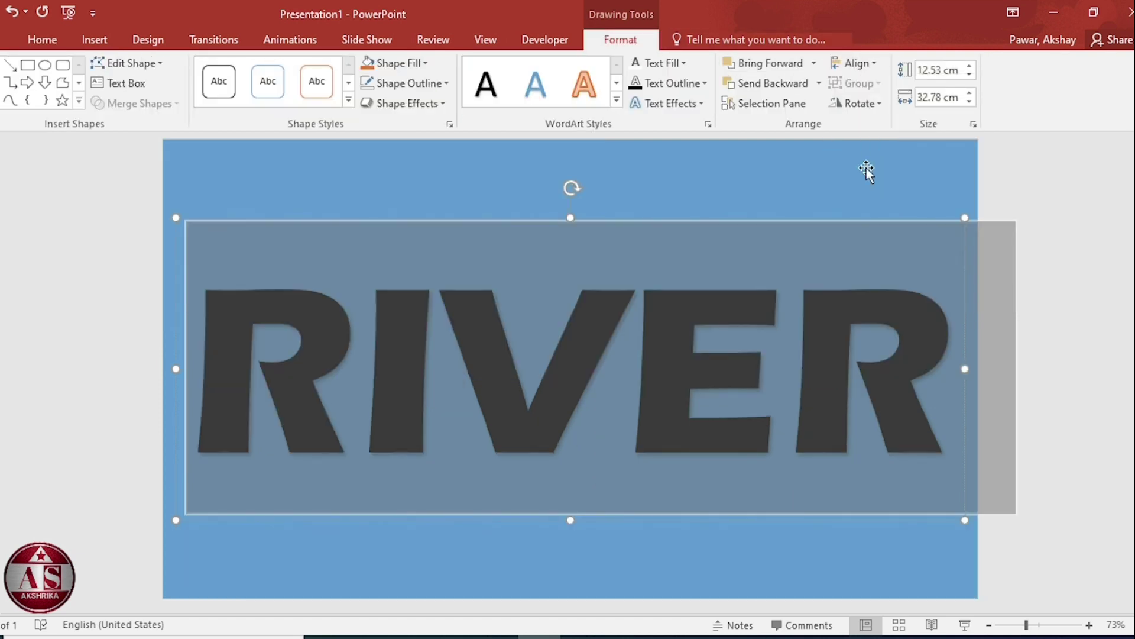
Subtract RIVER from the blue rectangle, leaving letter-shaped holes
{"action": "left_click", "coordinate": [867, 168]}
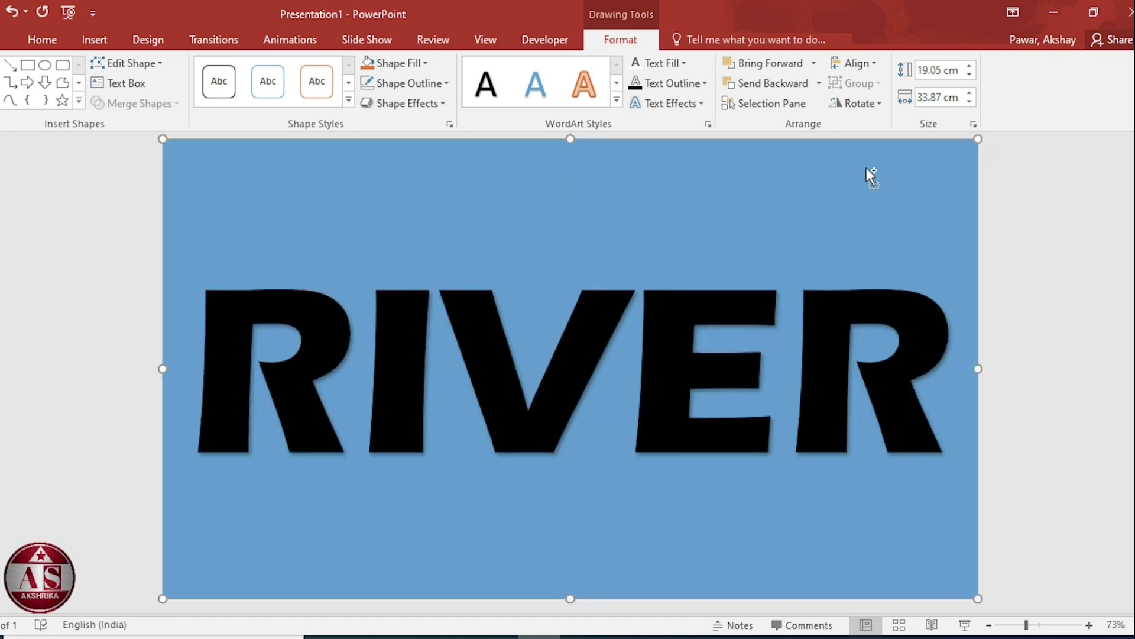
{"action": "key", "text": "ctrl+a"}
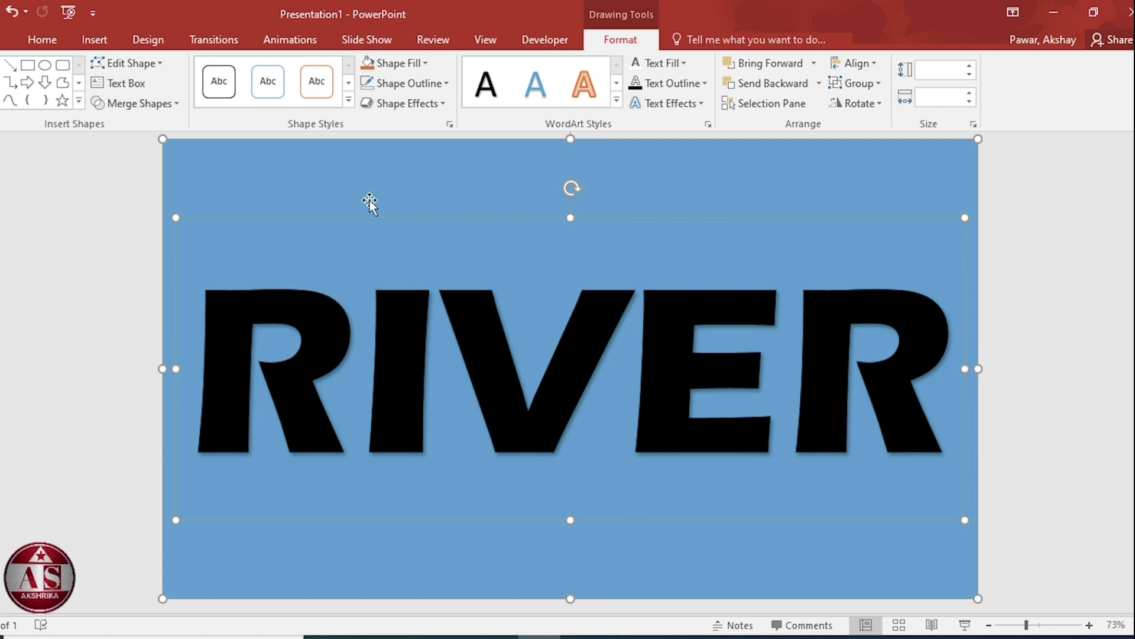
{"action": "left_click", "coordinate": [173, 104]}
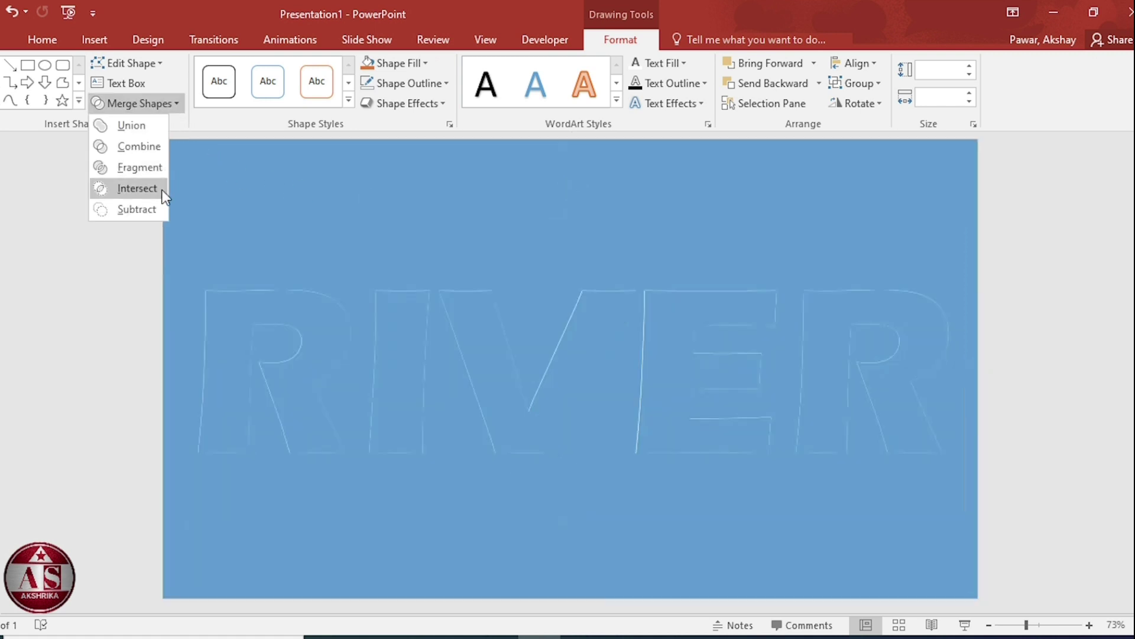
{"action": "left_click", "coordinate": [158, 207]}
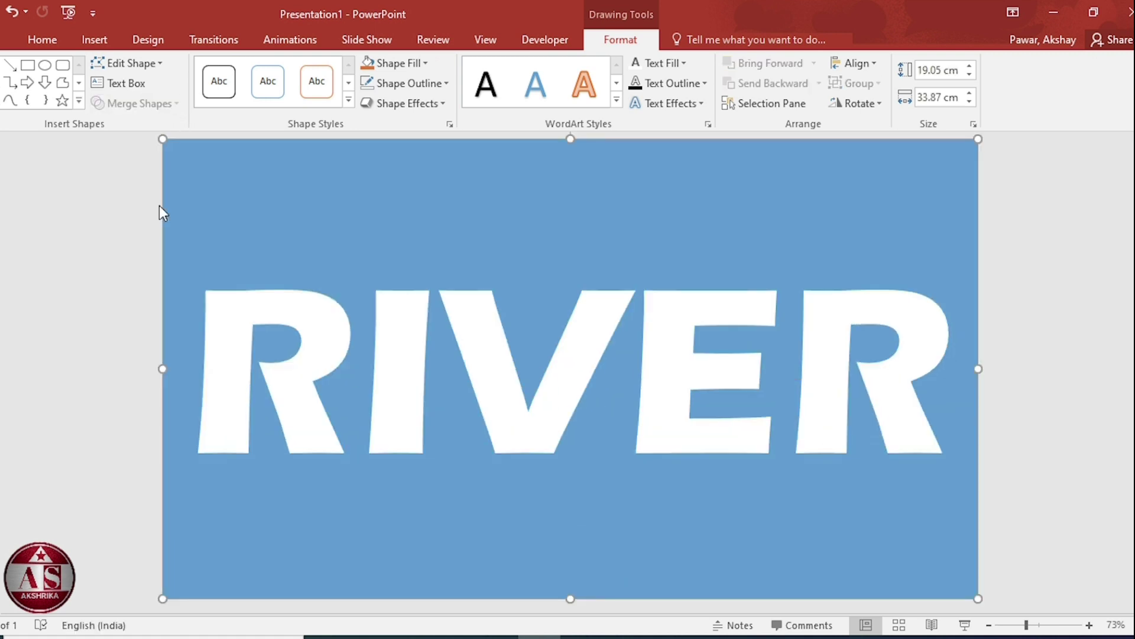
Insert yellow-style WordArt reading 'A Classical Creation'
{"action": "left_click", "coordinate": [95, 39]}
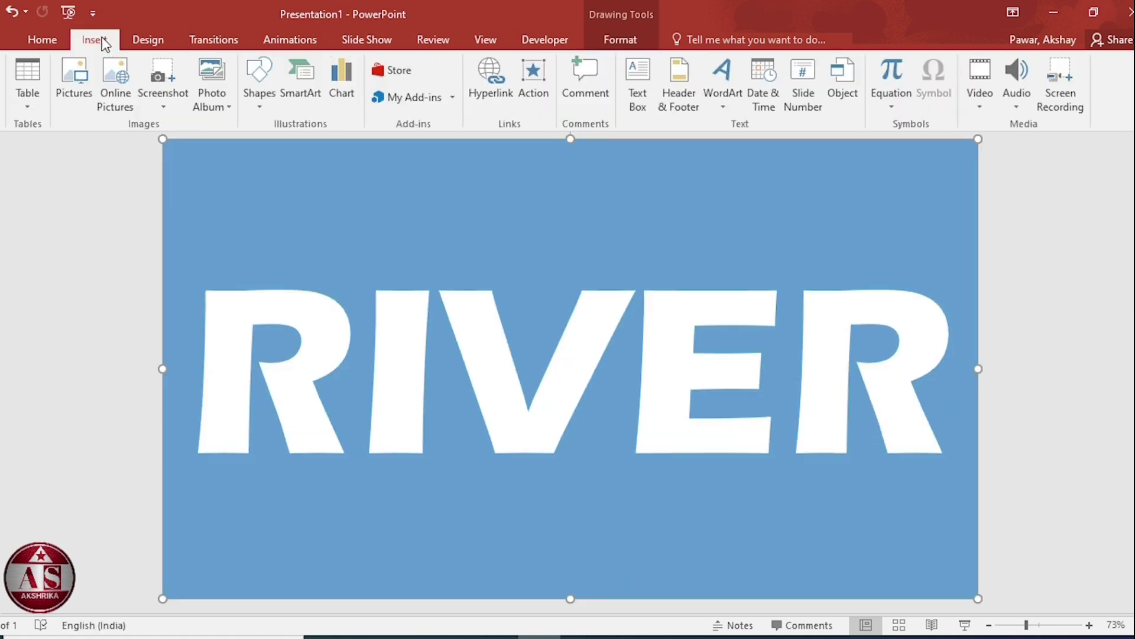
{"action": "left_click", "coordinate": [725, 96]}
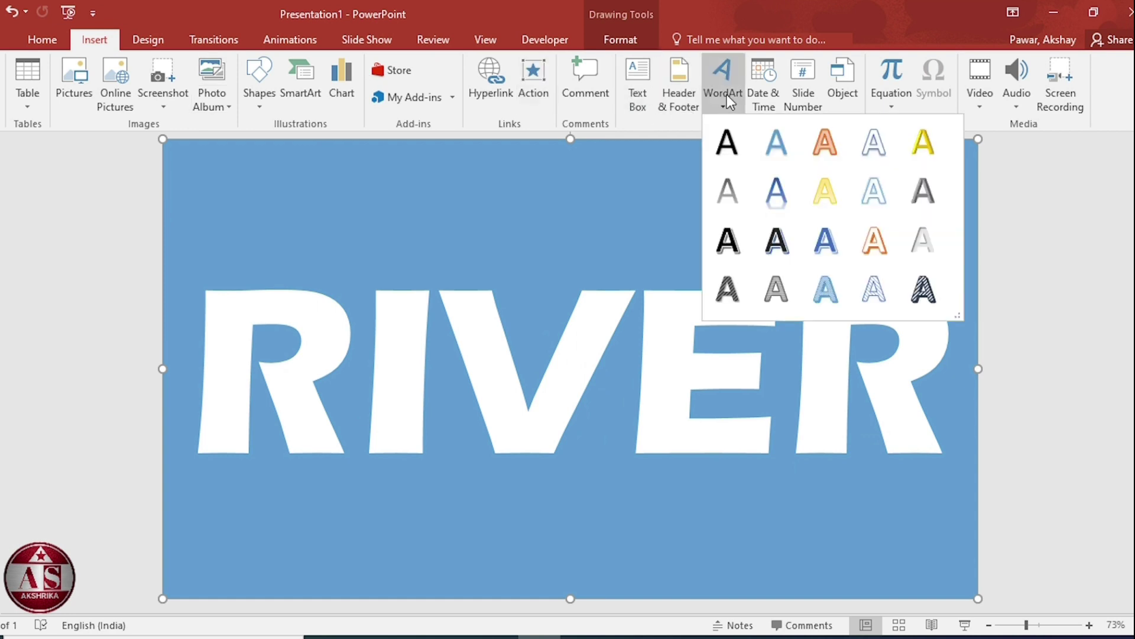
{"action": "left_click", "coordinate": [923, 142]}
{"action": "type", "text": "A"}
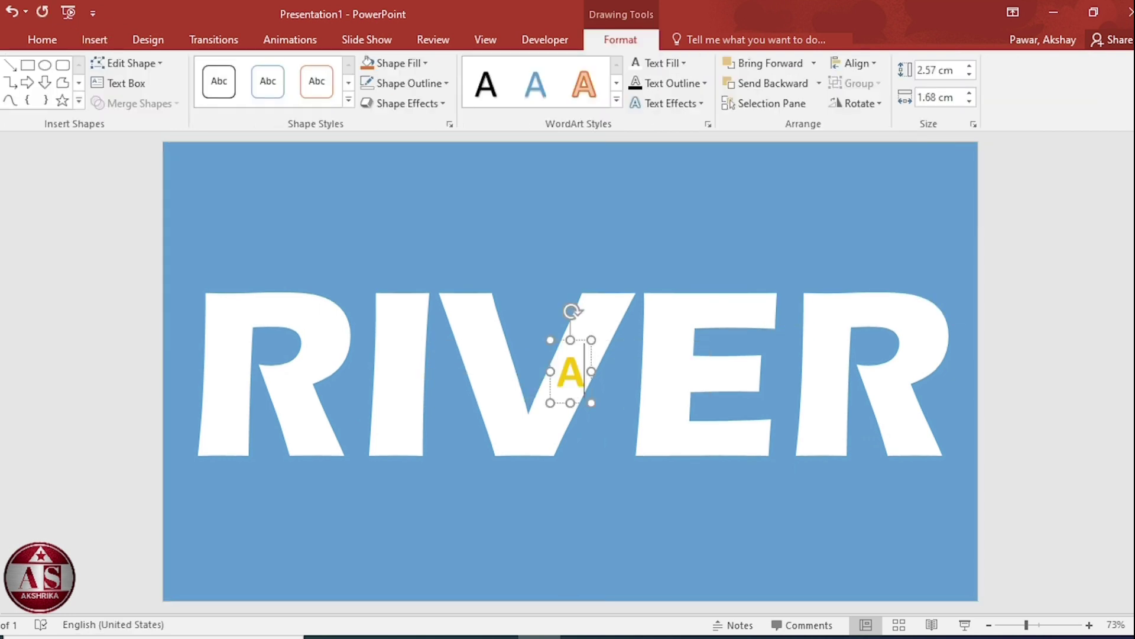
{"action": "type", "text": " C"}
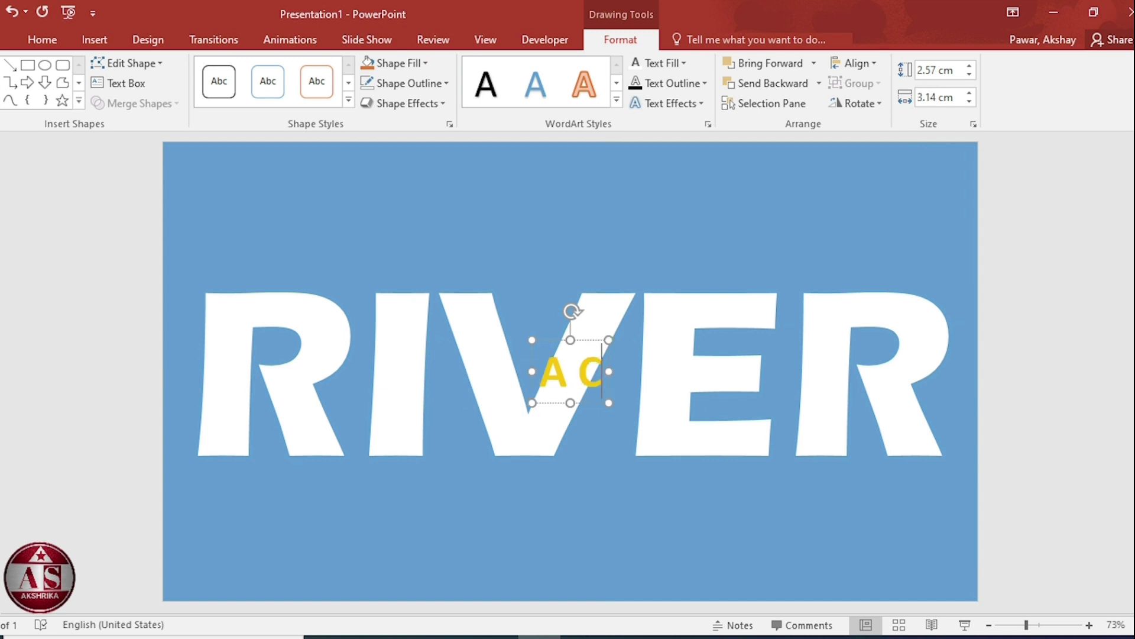
{"action": "type", "text": "lassica"}
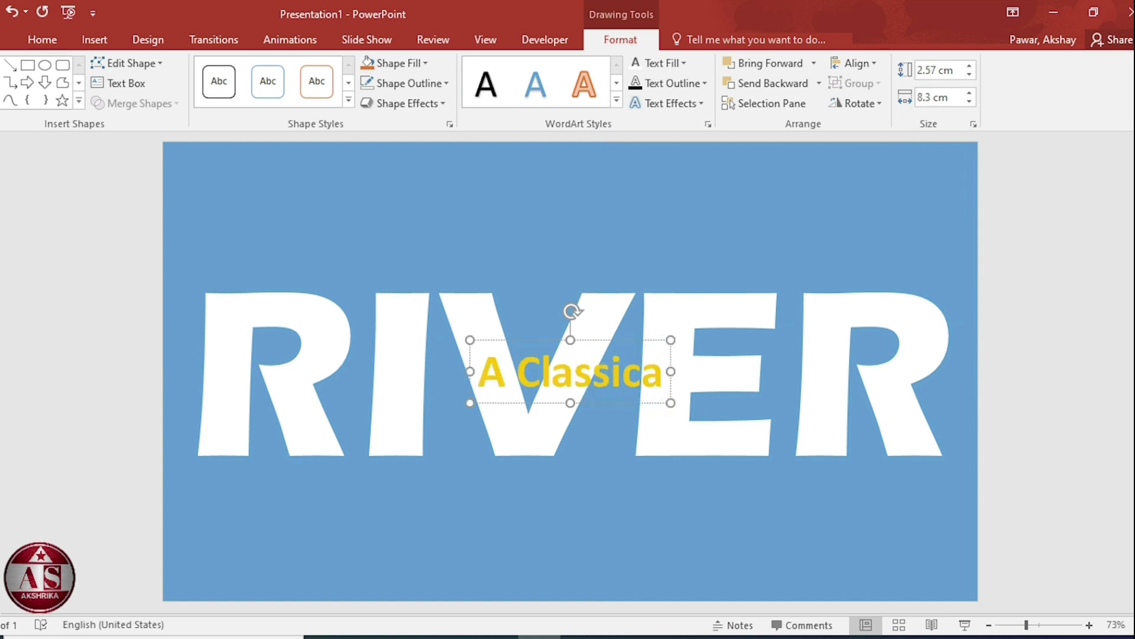
{"action": "type", "text": "l Creation"}
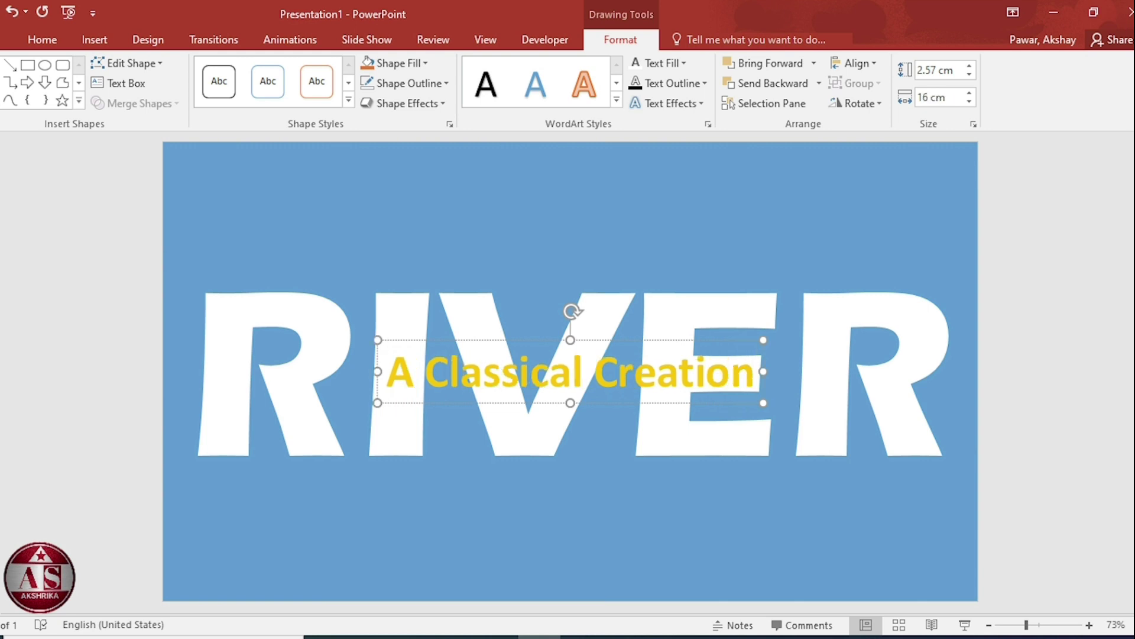
Set the subtitle to Eras Bold ITC and shrink it to 28 pt
{"action": "key", "text": "ctrl+a"}
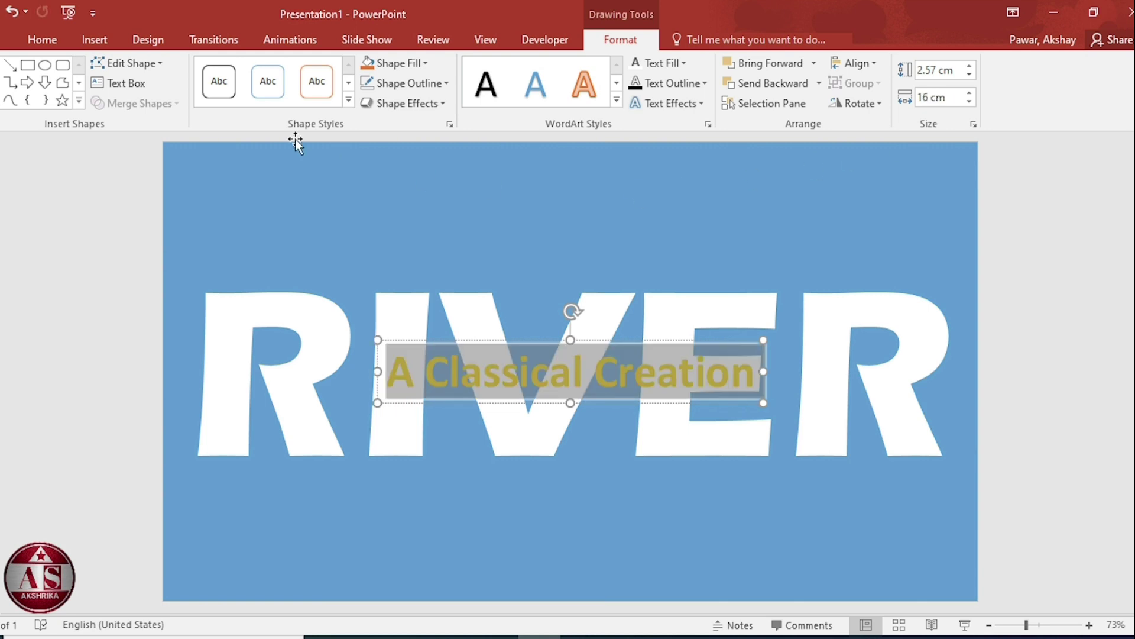
{"action": "left_click", "coordinate": [41, 40]}
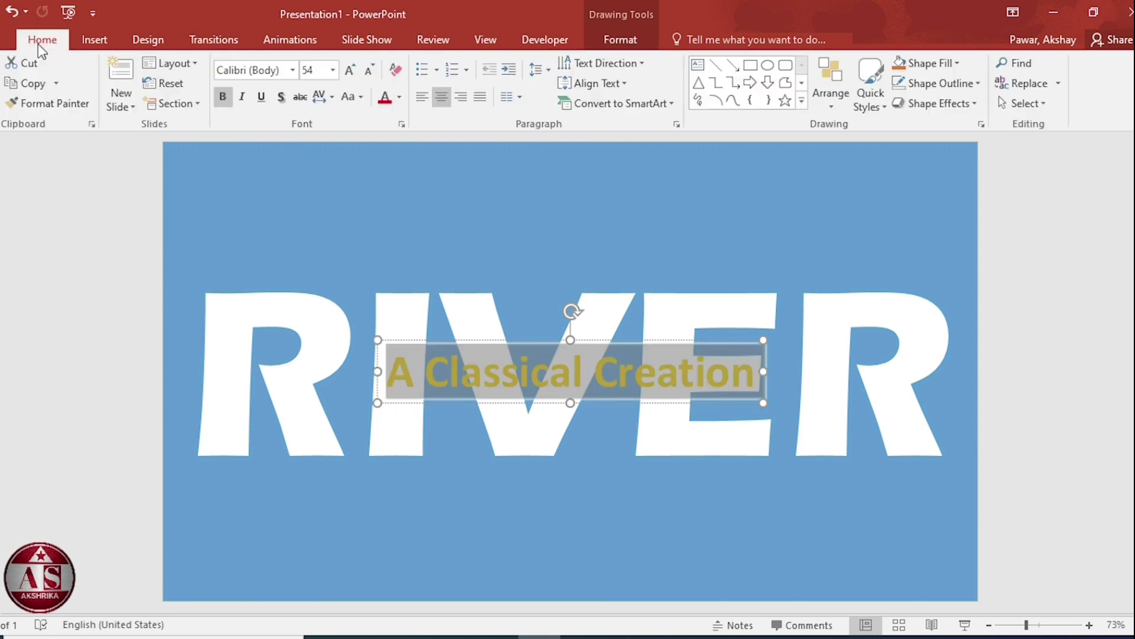
{"action": "left_click", "coordinate": [292, 71]}
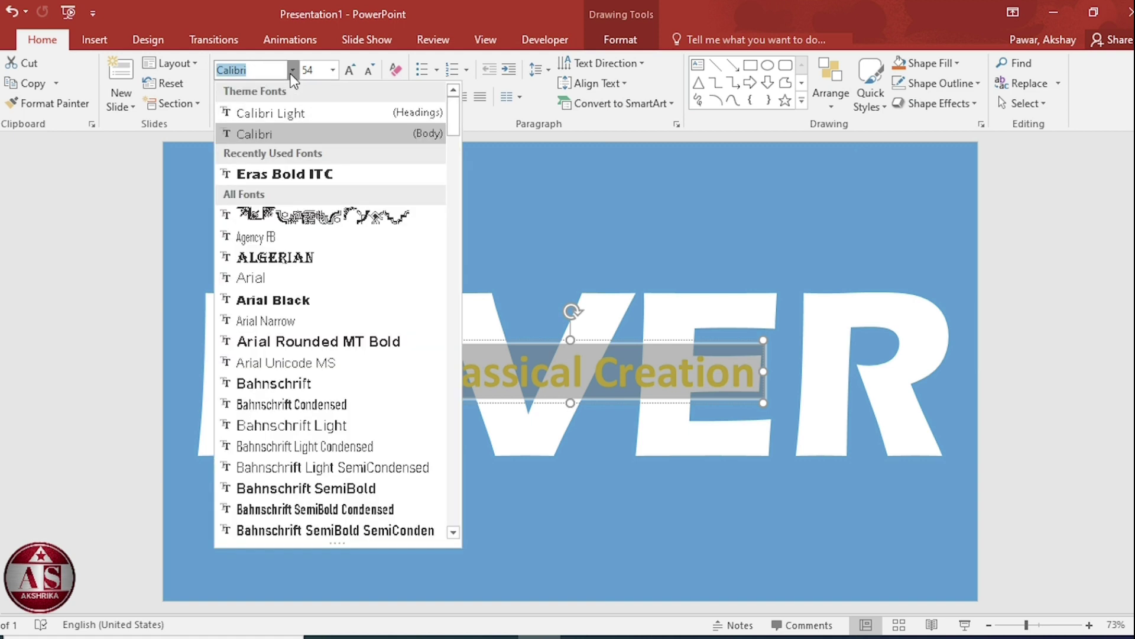
{"action": "left_click", "coordinate": [296, 174]}
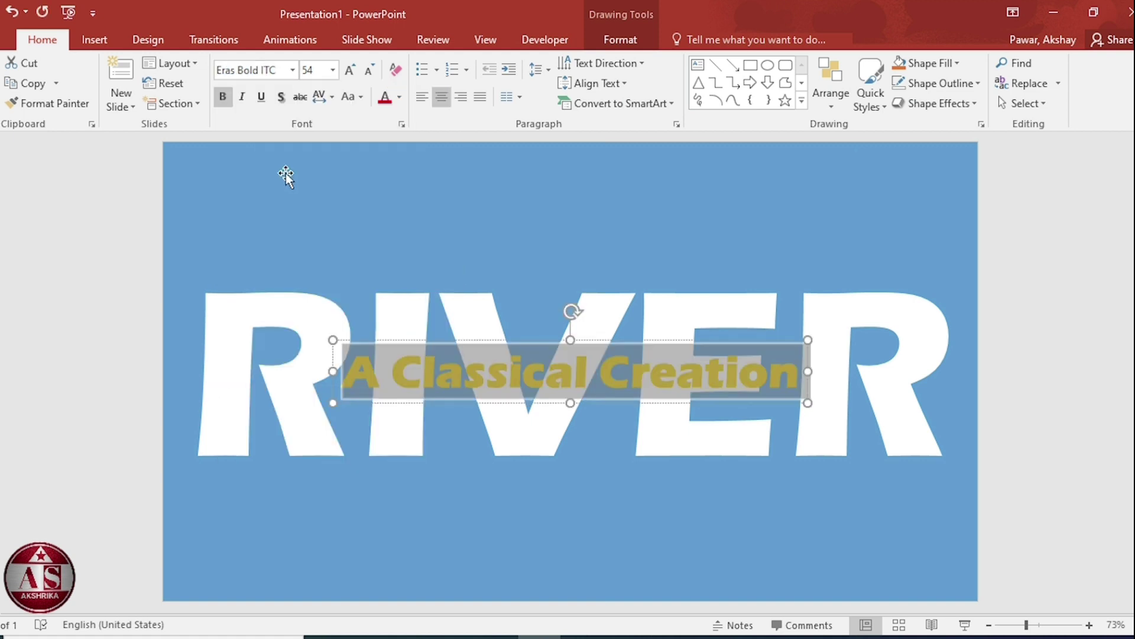
{"action": "left_click", "coordinate": [373, 71]}
{"action": "left_click", "coordinate": [374, 71]}
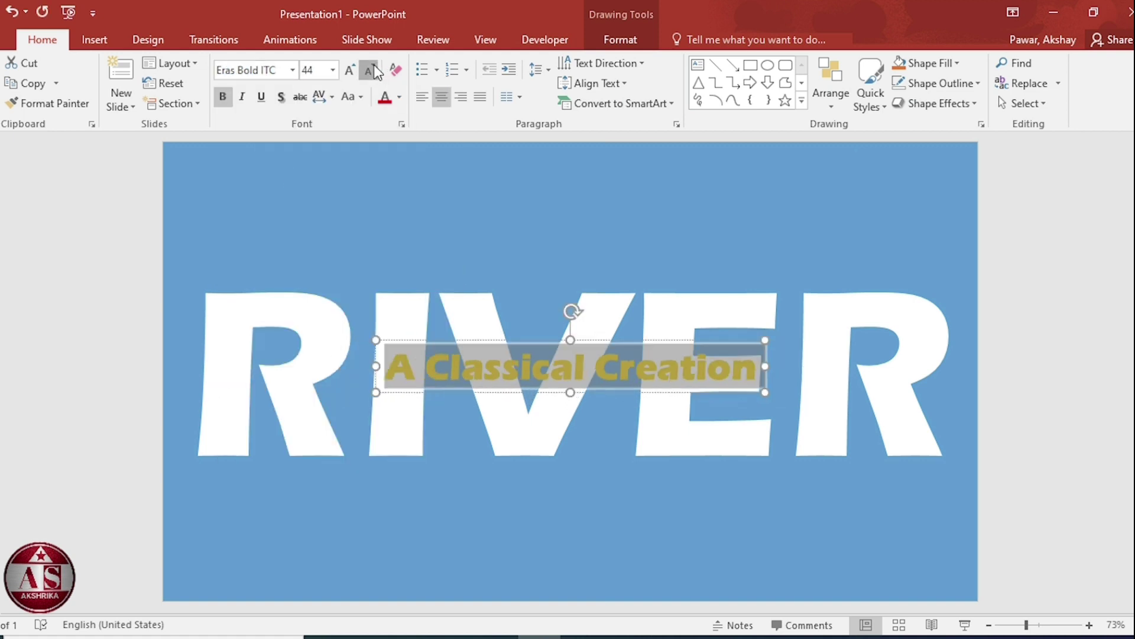
{"action": "left_click", "coordinate": [374, 71]}
{"action": "left_click", "coordinate": [374, 71]}
{"action": "left_click", "coordinate": [374, 71]}
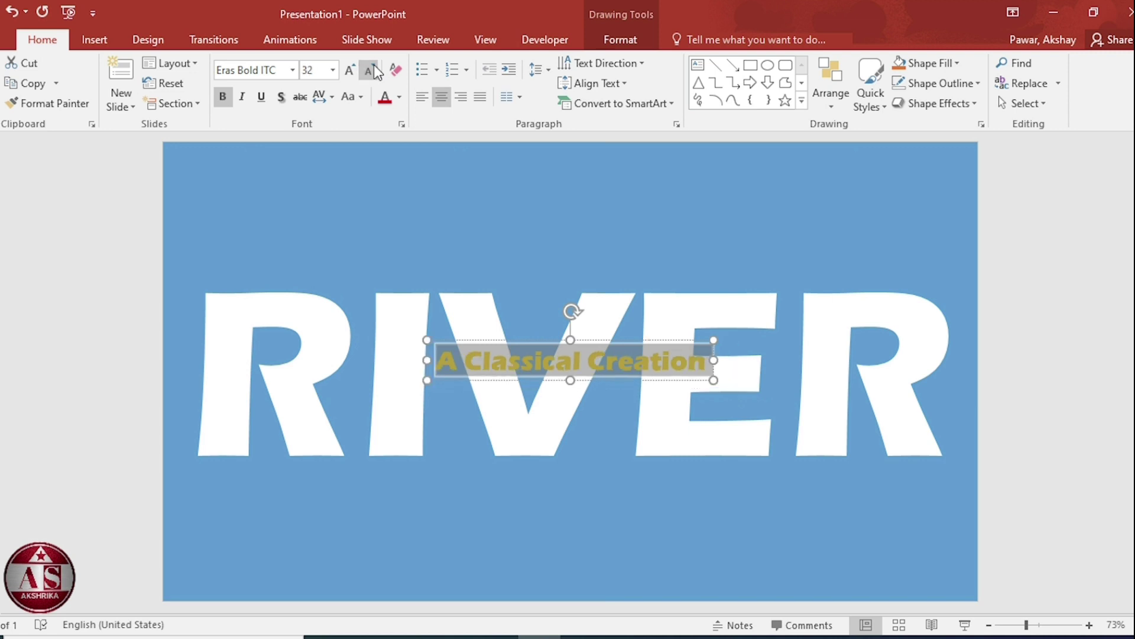
{"action": "left_click", "coordinate": [374, 71]}
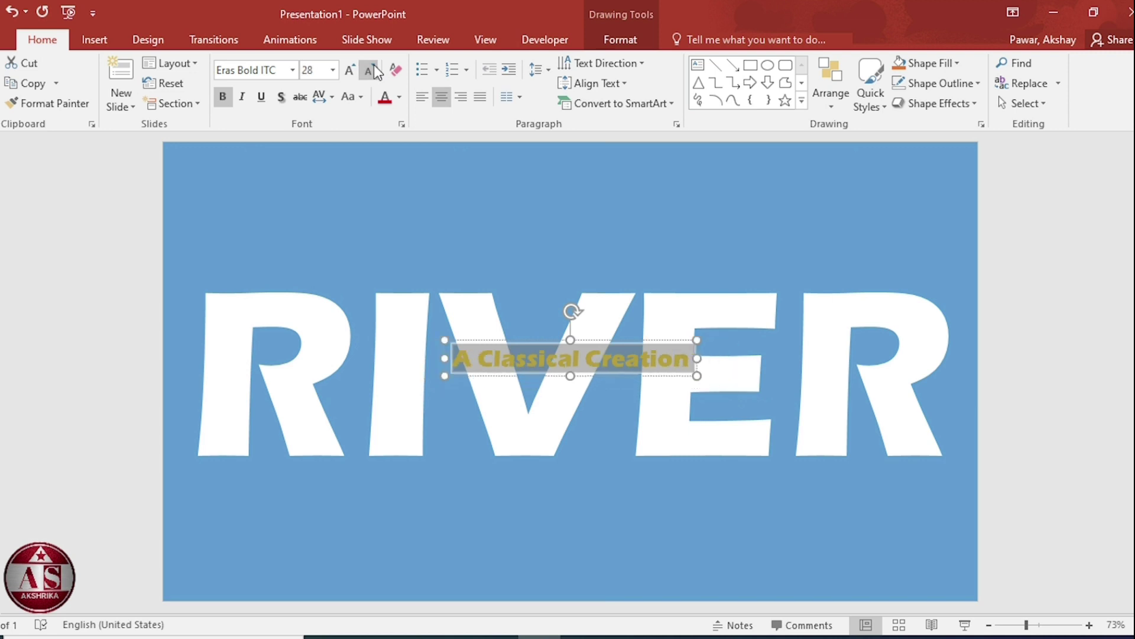
{"action": "left_click", "coordinate": [327, 98]}
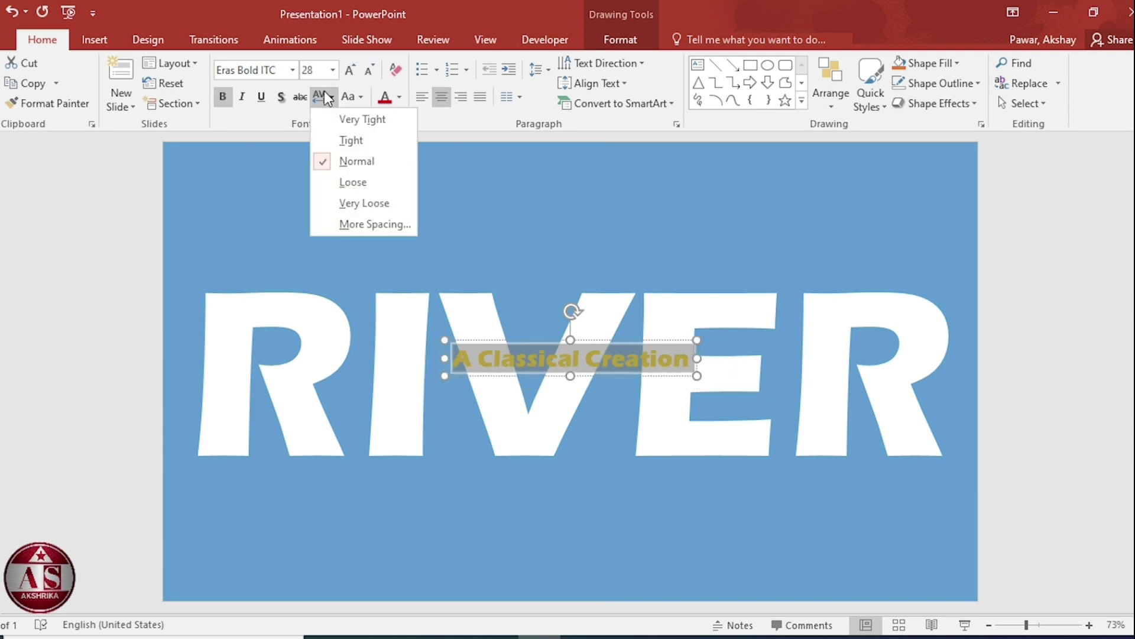
Expand the subtitle's character spacing by 30 pt
{"action": "left_click", "coordinate": [358, 225]}
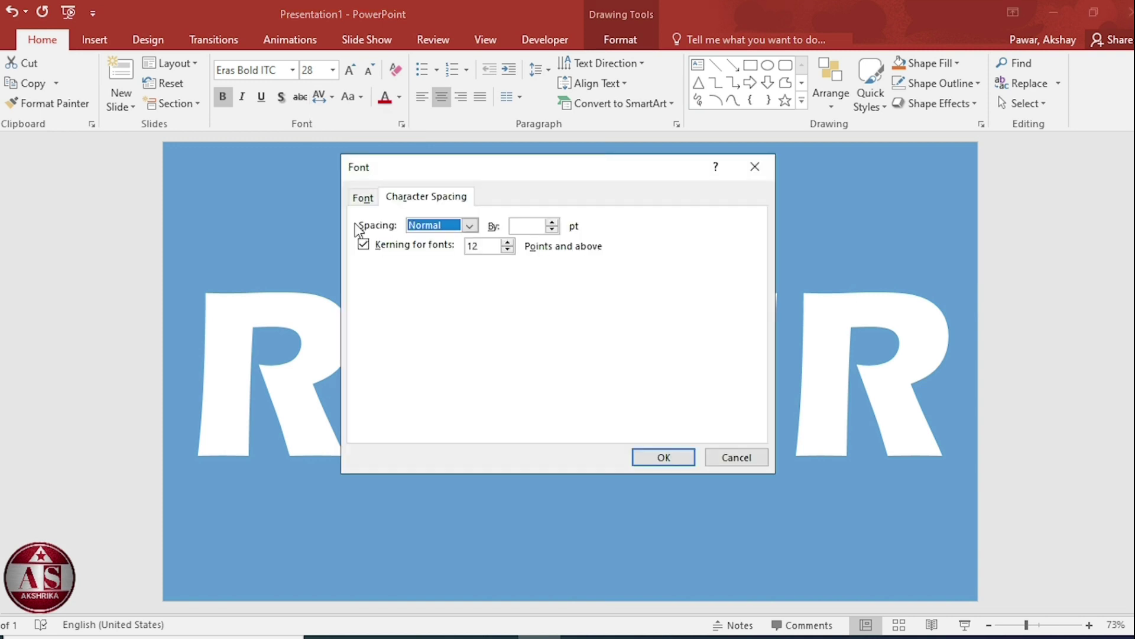
{"action": "left_click", "coordinate": [470, 226]}
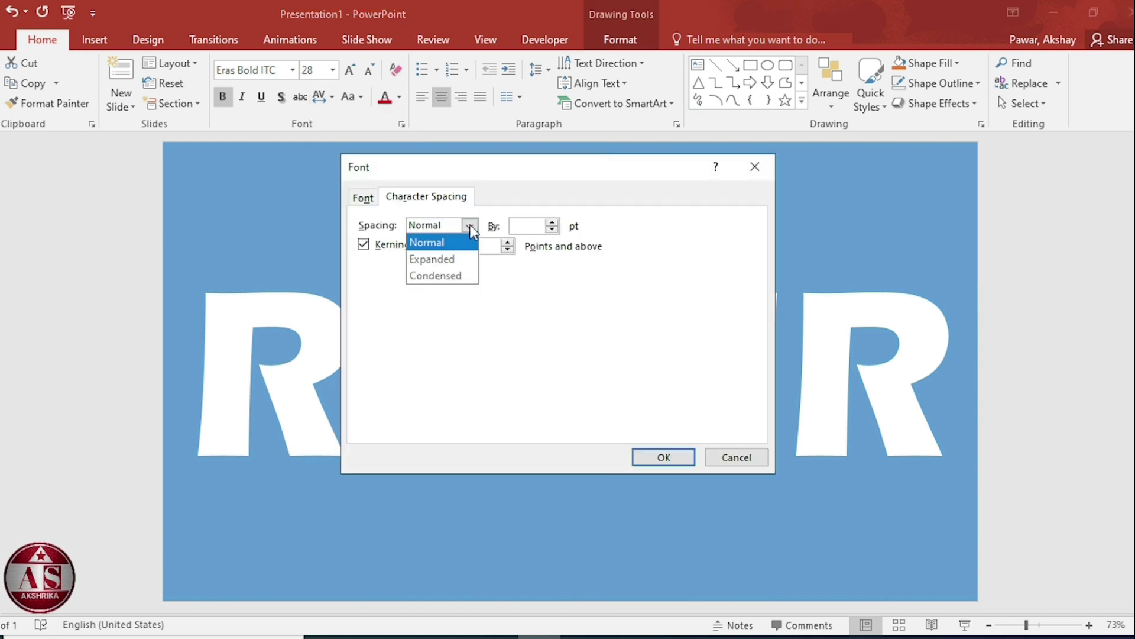
{"action": "left_click", "coordinate": [461, 259]}
{"action": "left_click", "coordinate": [531, 225]}
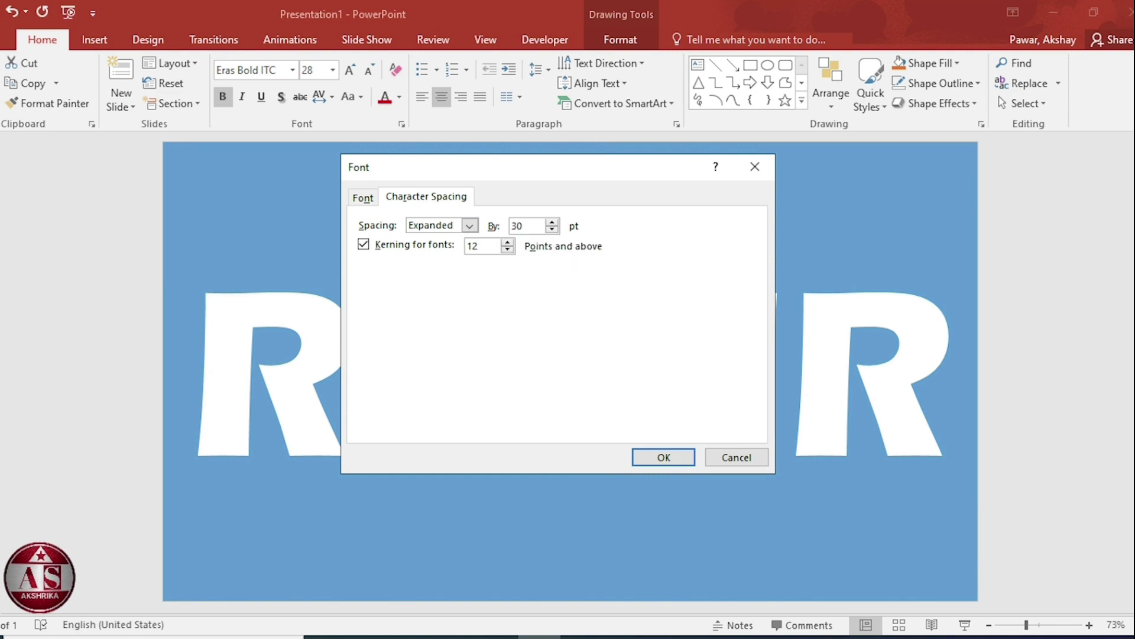
{"action": "type", "text": "30"}
{"action": "left_click", "coordinate": [657, 458]}
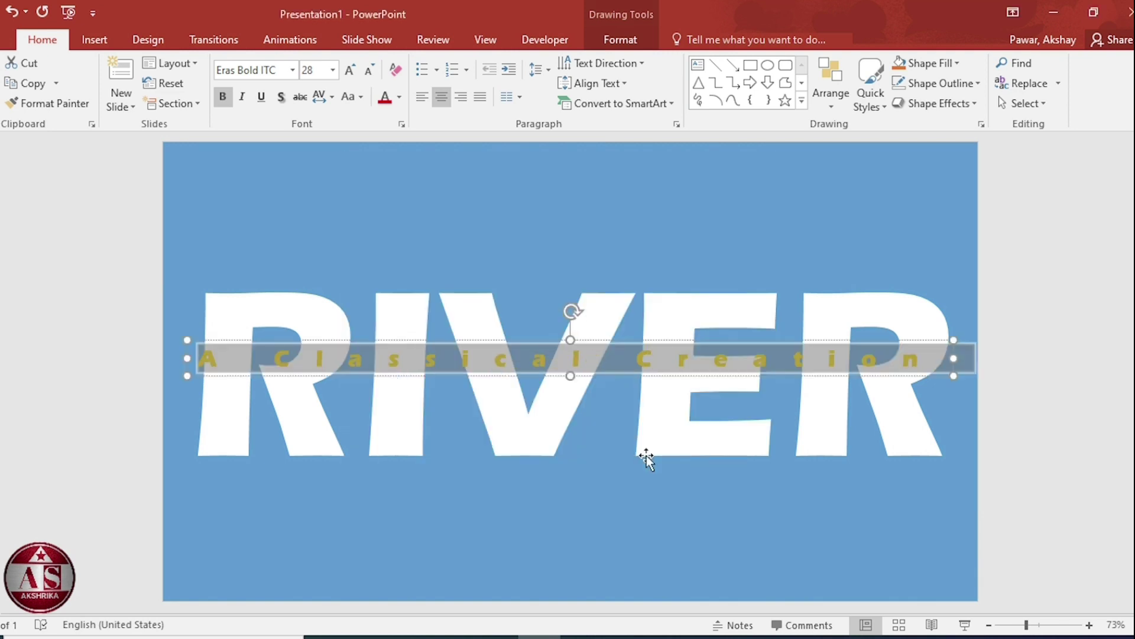
Make the subtitle text white and add a reflection text effect
{"action": "left_click", "coordinate": [400, 97]}
{"action": "left_click", "coordinate": [384, 154]}
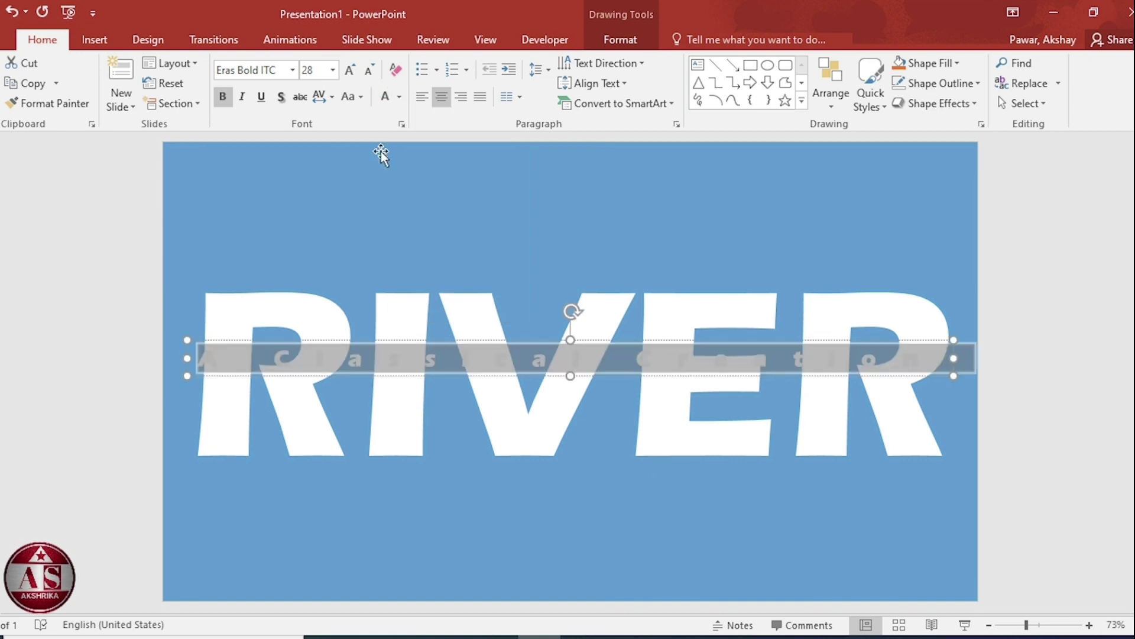
{"action": "left_click", "coordinate": [621, 41]}
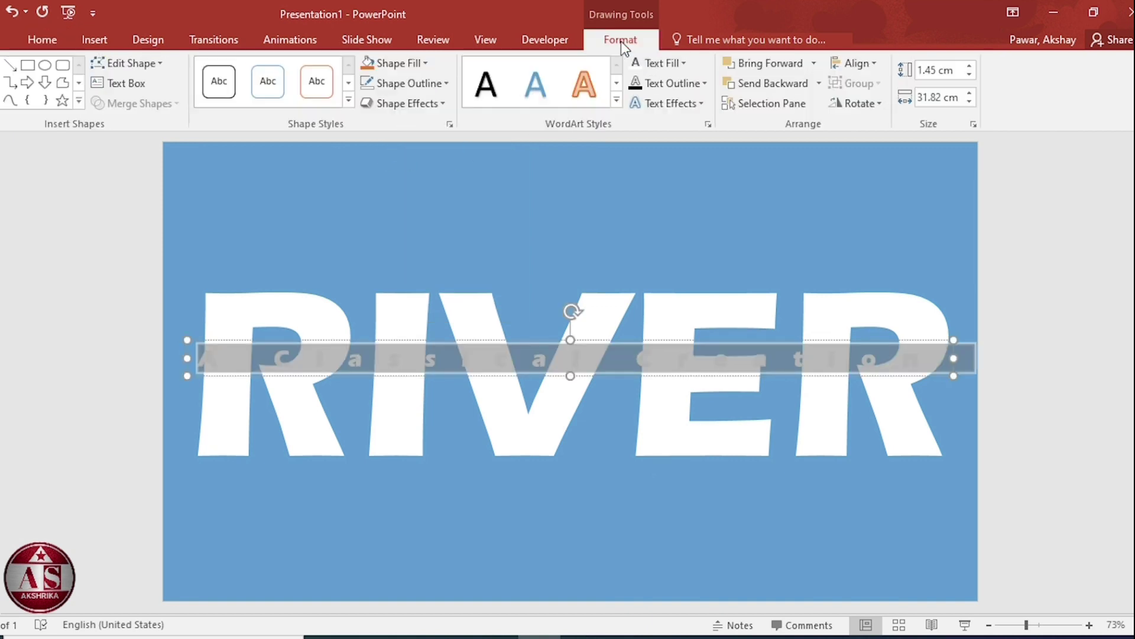
{"action": "left_click", "coordinate": [695, 102]}
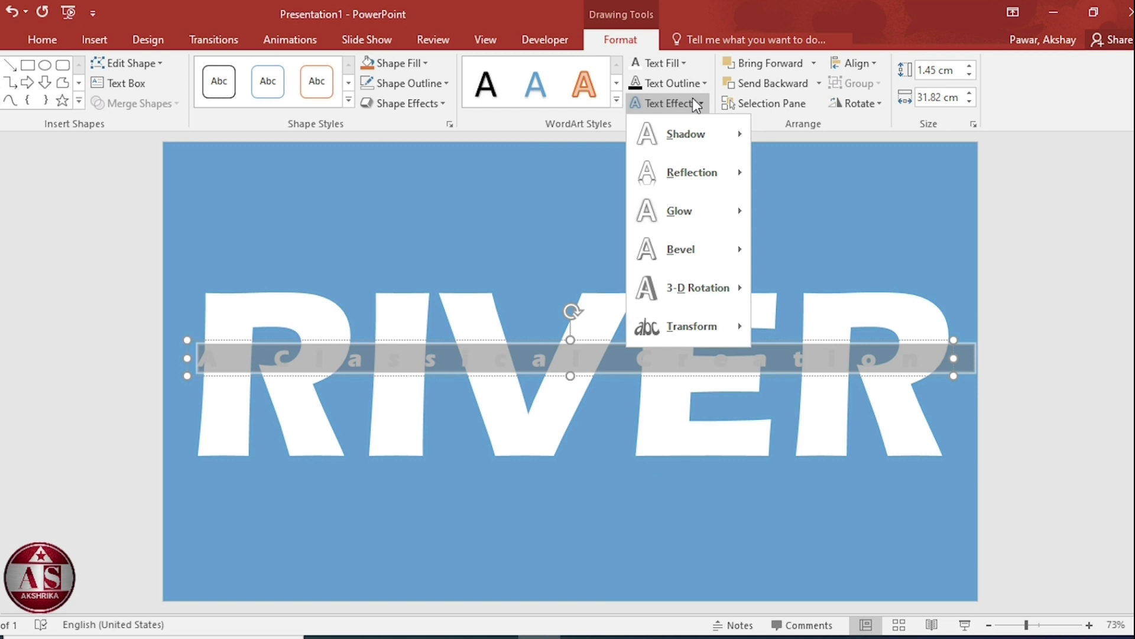
{"action": "mouse_move", "coordinate": [721, 168]}
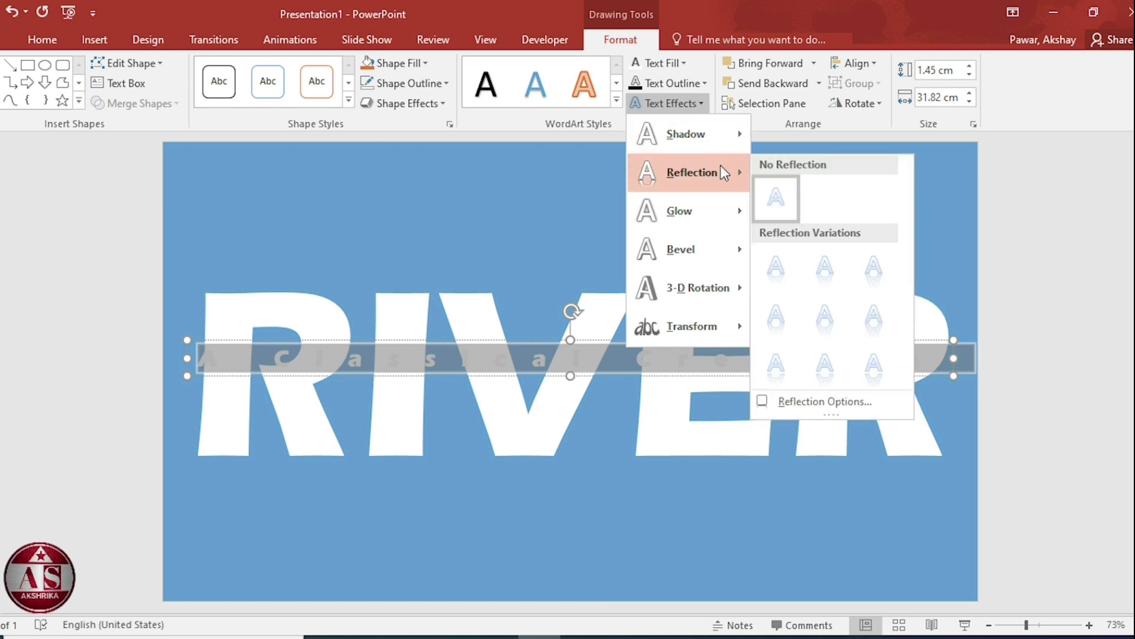
{"action": "left_click", "coordinate": [825, 363]}
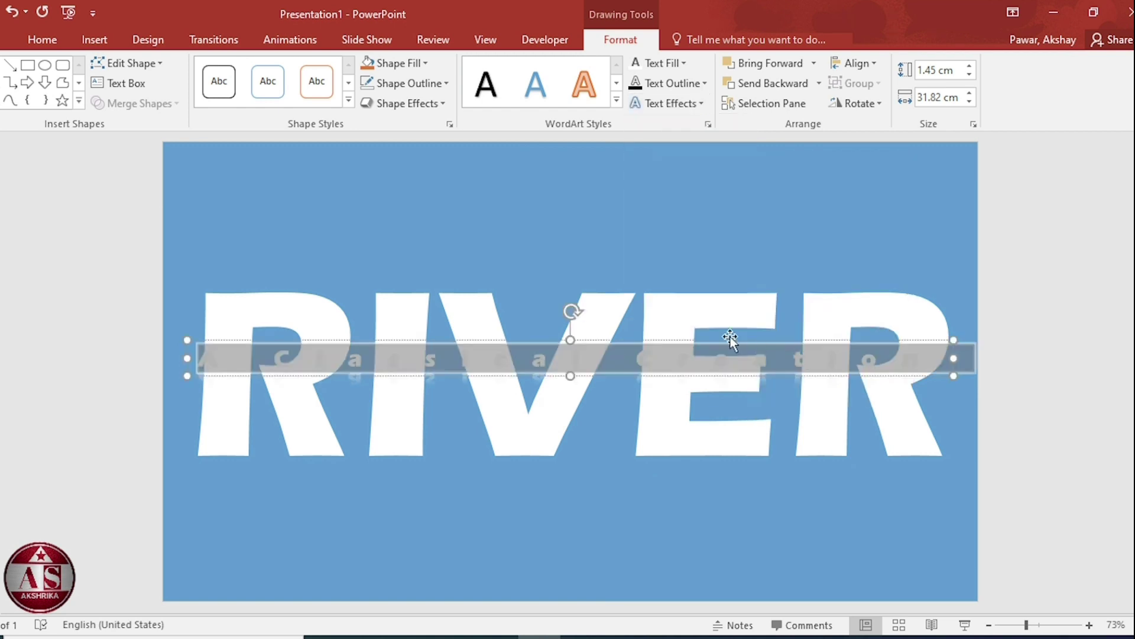
Move the subtitle box to sit just below RIVER
{"action": "left_click", "coordinate": [659, 340]}
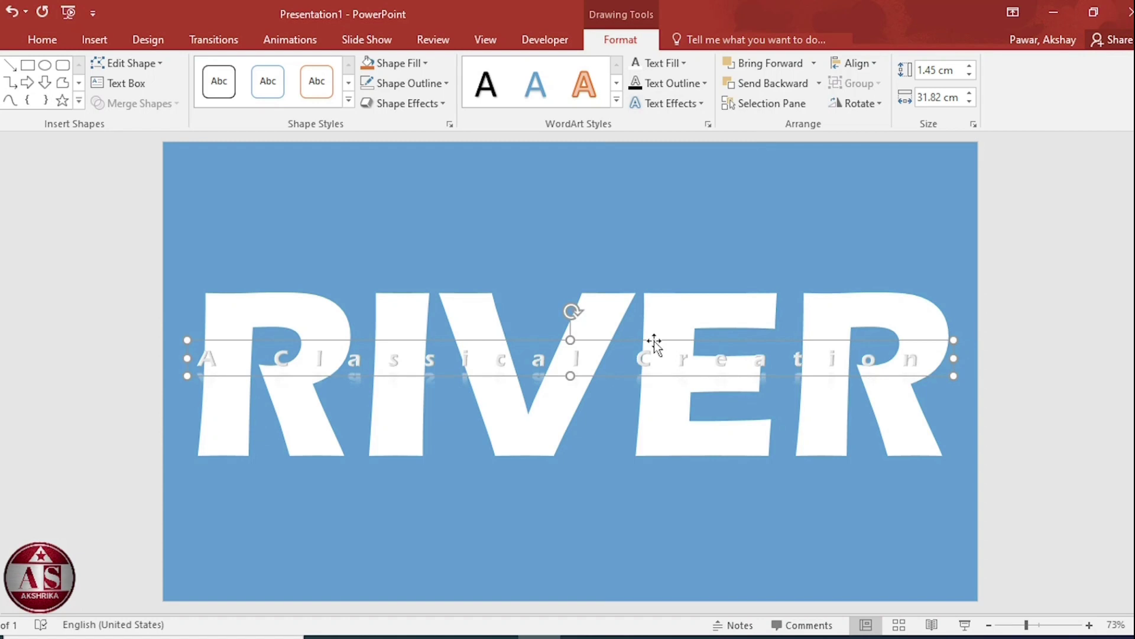
{"action": "left_click_drag", "start_coordinate": [652, 341], "coordinate": [661, 466]}
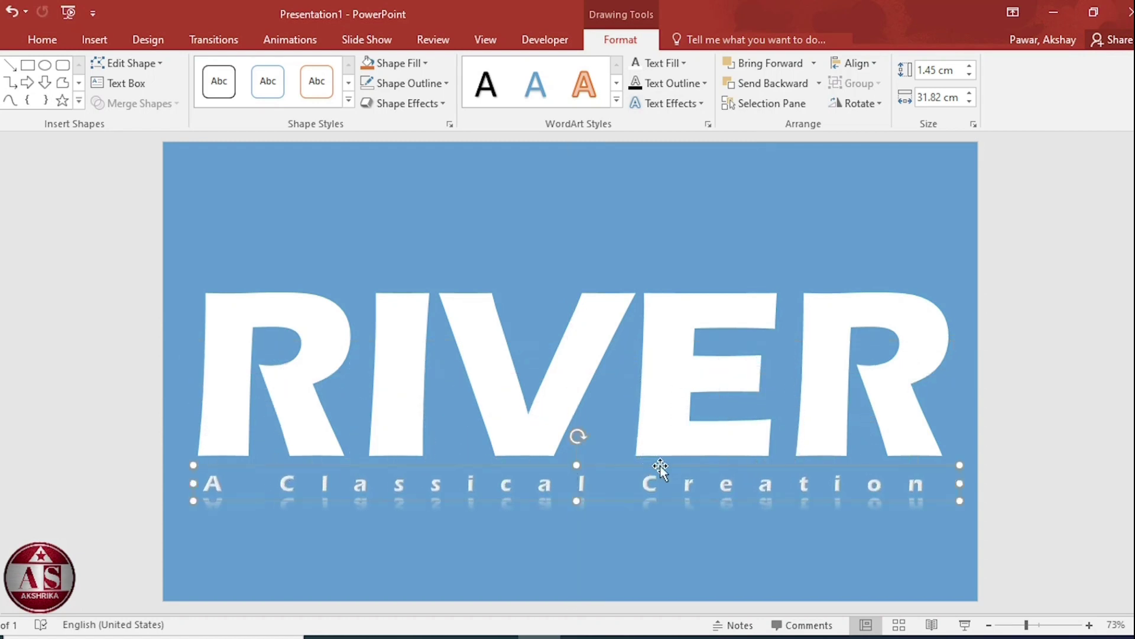
{"action": "key", "text": "Down"}
{"action": "key", "text": "Down"}
{"action": "key", "text": "Down"}
{"action": "key", "text": "Down"}
{"action": "key", "text": "Down"}
{"action": "key", "text": "Down"}
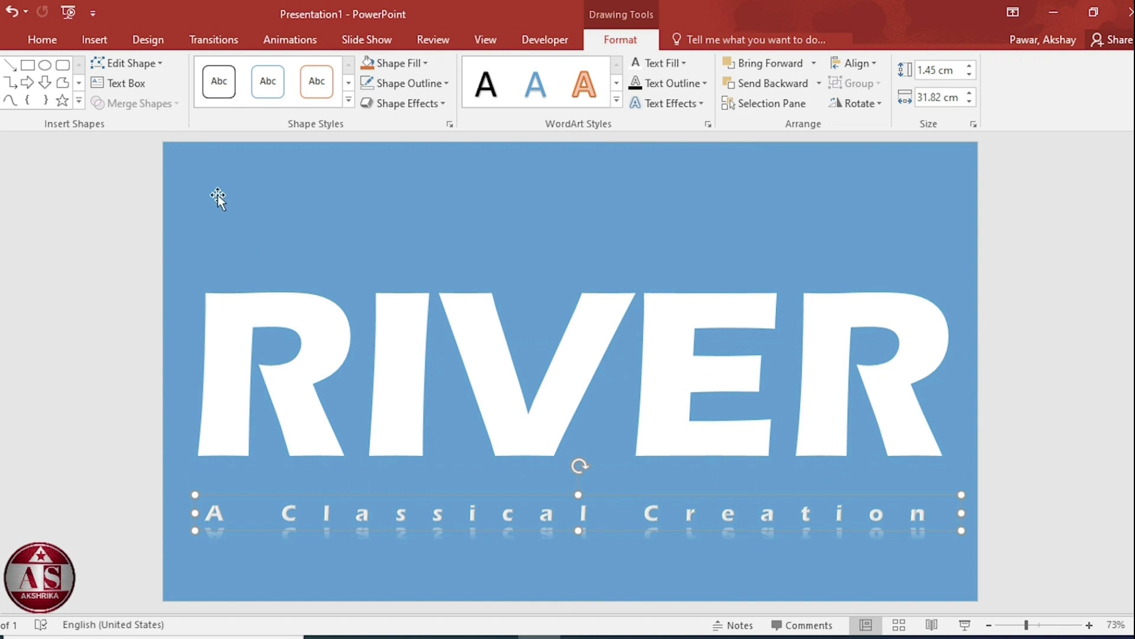
Insert the river.gif picture onto the slide
{"action": "left_click", "coordinate": [90, 31]}
{"action": "left_click", "coordinate": [75, 83]}
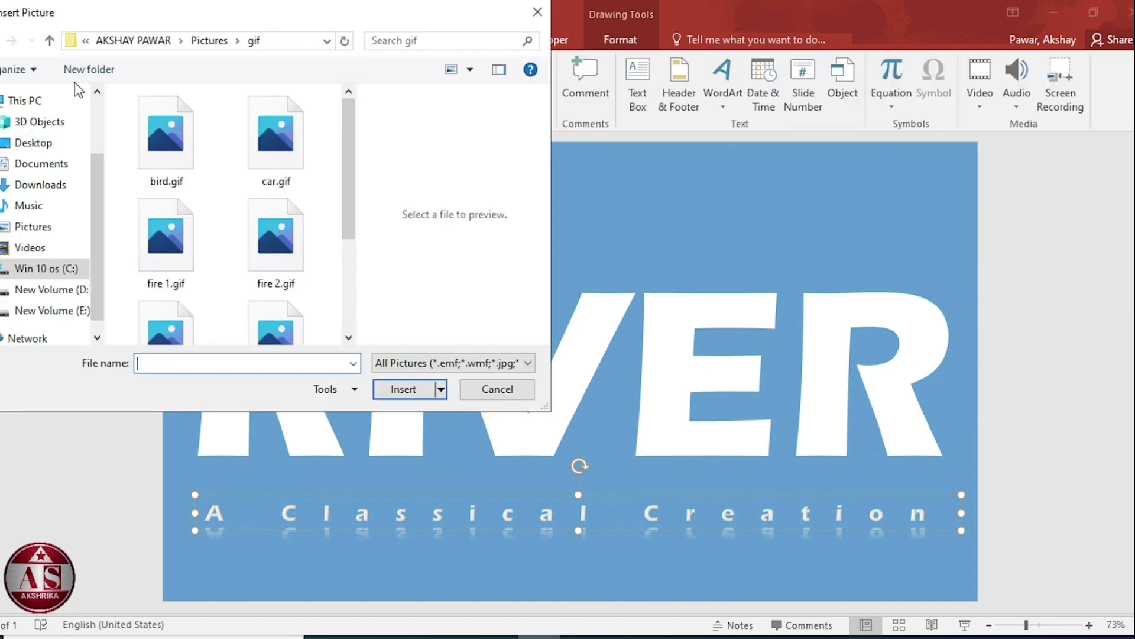
{"action": "left_click_drag", "start_coordinate": [348, 110], "coordinate": [358, 159]}
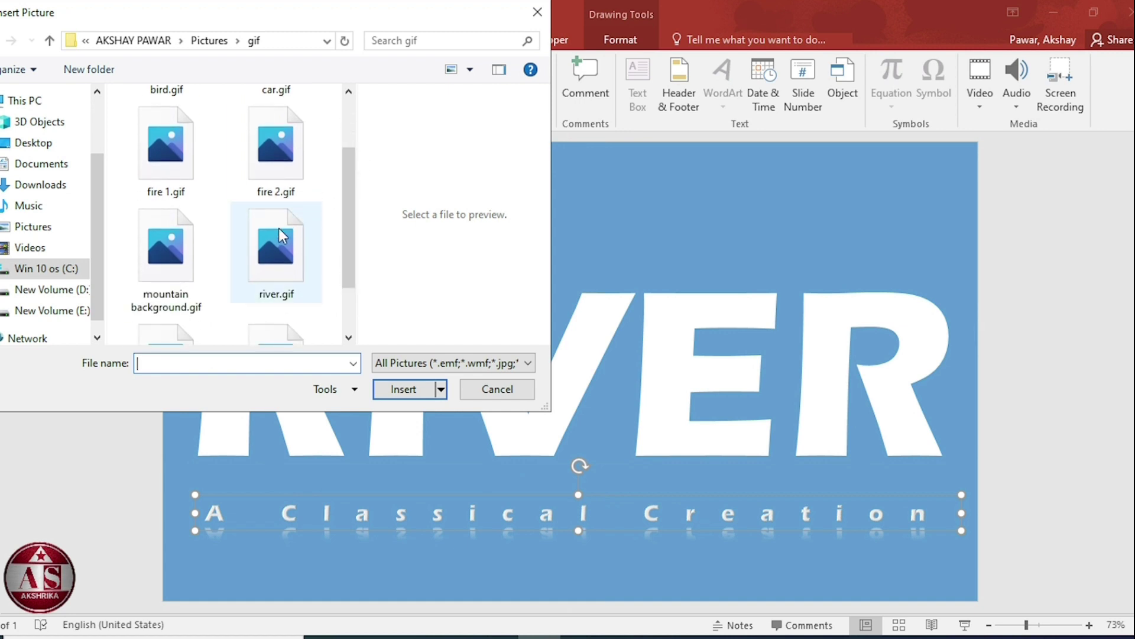
{"action": "left_click", "coordinate": [283, 236]}
{"action": "left_click", "coordinate": [407, 389]}
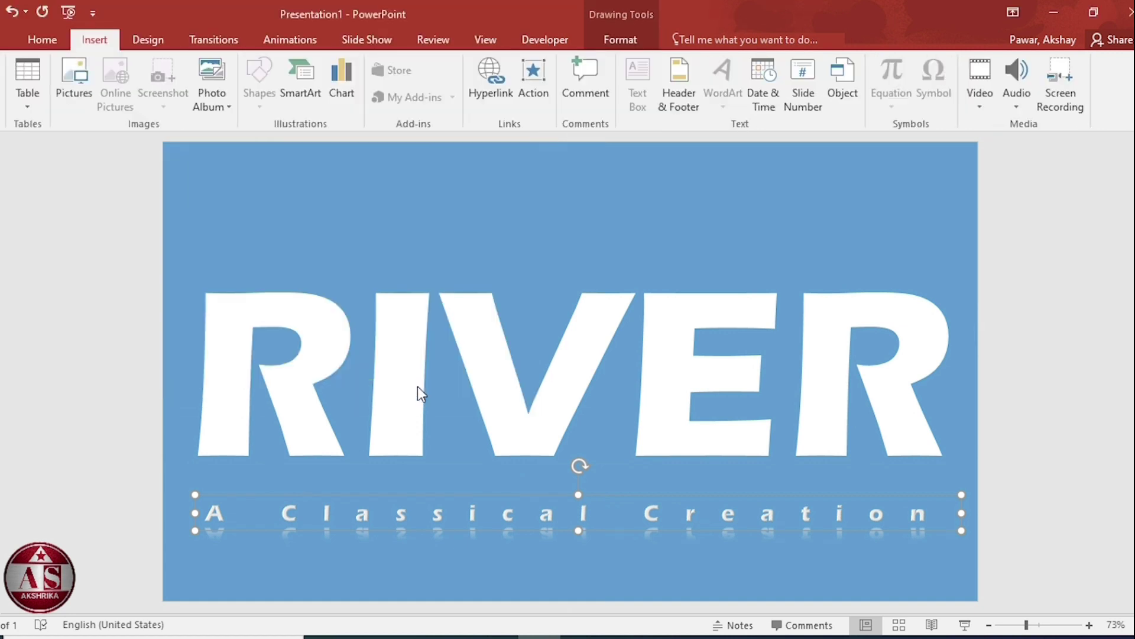
Resize the river picture to about 8.02 × 31.41 cm covering the RIVER letters
{"action": "left_click_drag", "start_coordinate": [269, 363], "coordinate": [196, 362]}
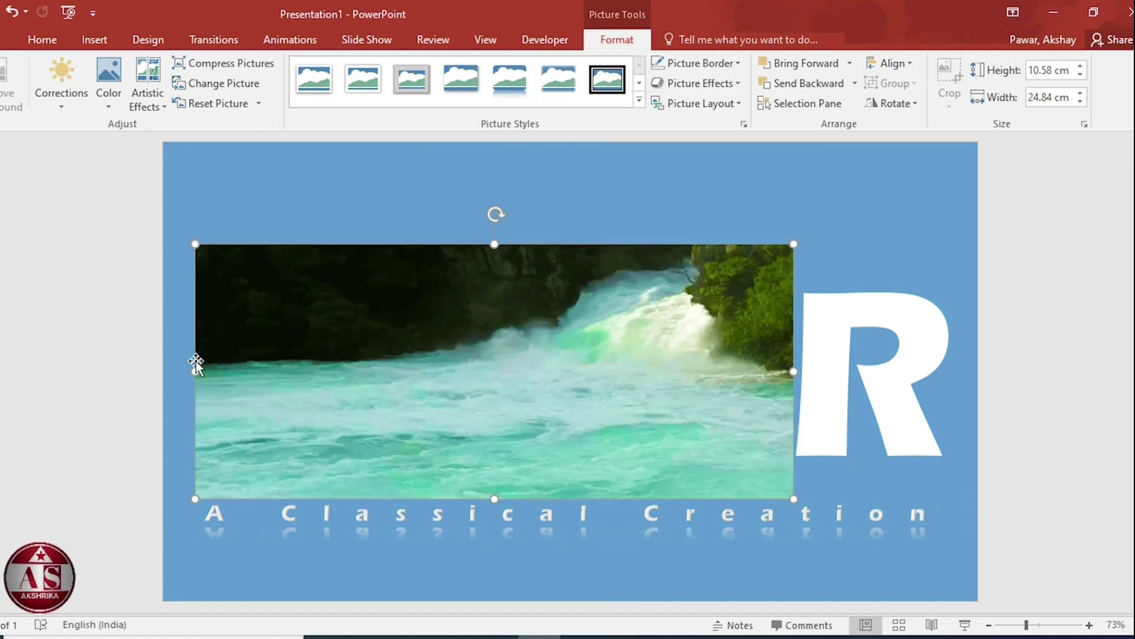
{"action": "left_click_drag", "start_coordinate": [835, 379], "coordinate": [951, 371]}
{"action": "left_click_drag", "start_coordinate": [573, 498], "coordinate": [579, 457]}
{"action": "left_click_drag", "start_coordinate": [575, 246], "coordinate": [575, 264]}
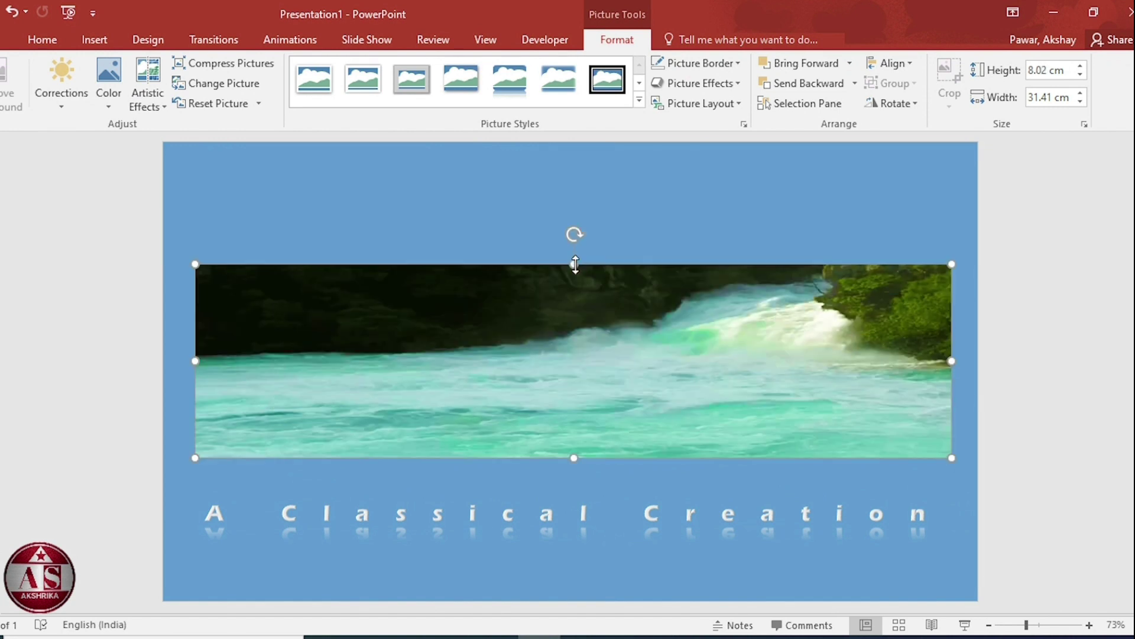
Send the river picture to the back, behind the cut-out shape
{"action": "right_click", "coordinate": [595, 348]}
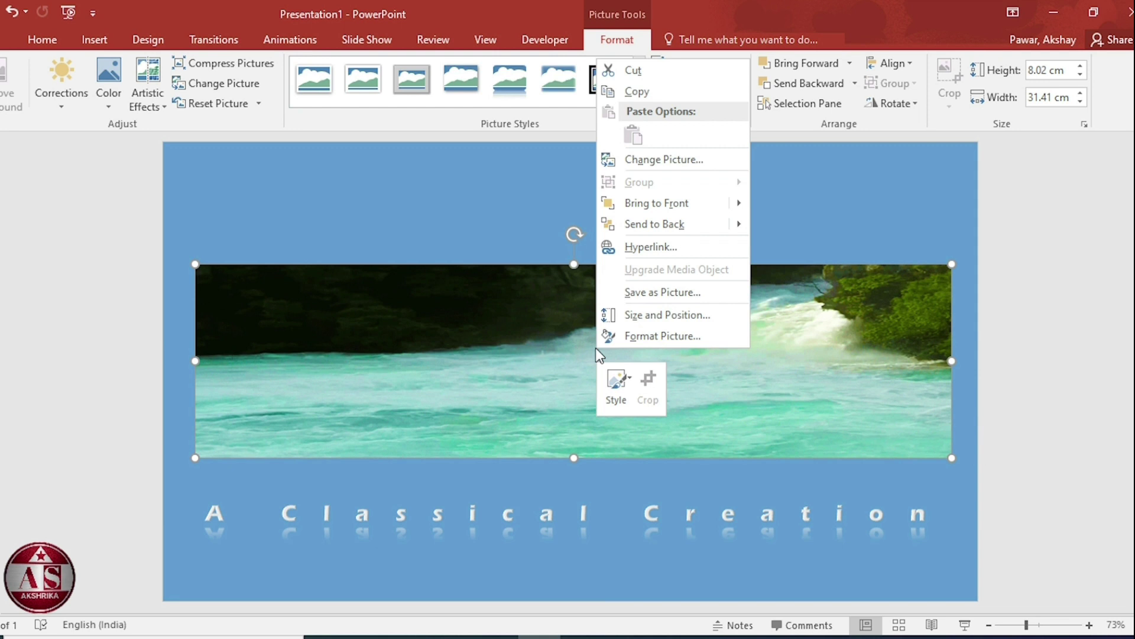
{"action": "left_click", "coordinate": [672, 225]}
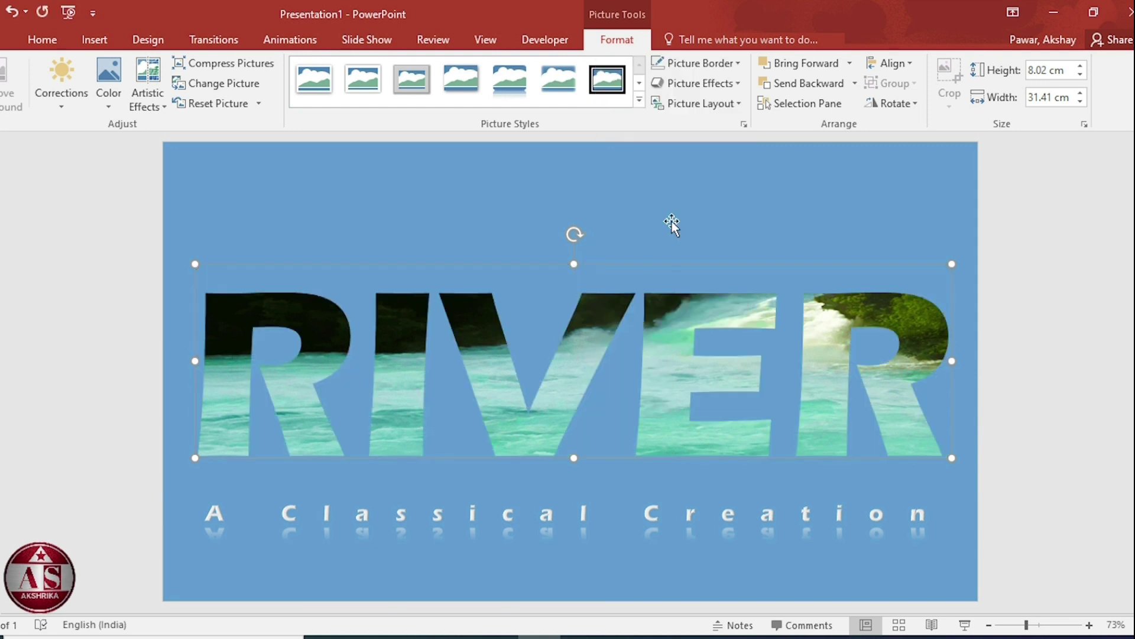
{"action": "left_click", "coordinate": [683, 196]}
Switch the cut-out shape's fill to a gradient and move two stops inward
{"action": "right_click", "coordinate": [683, 196]}
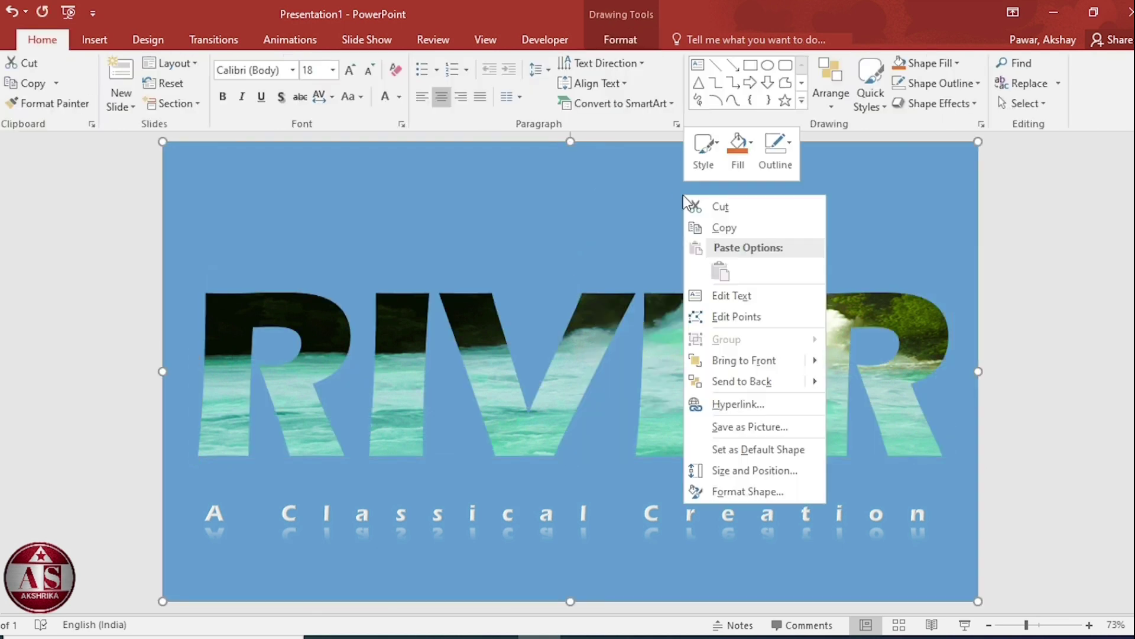
{"action": "left_click", "coordinate": [730, 492]}
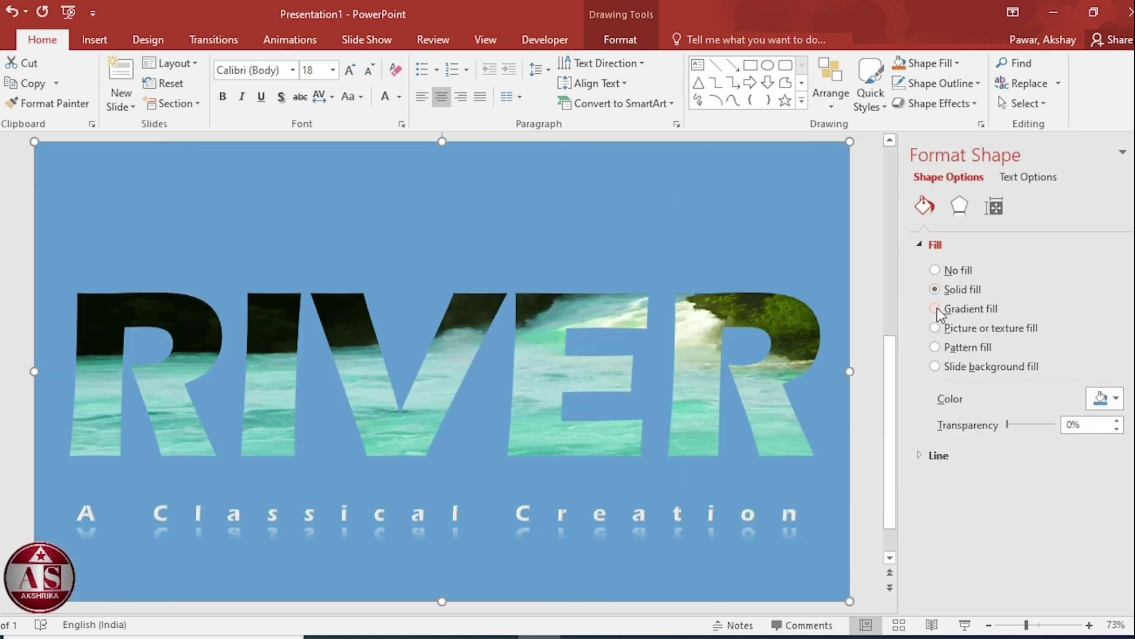
{"action": "left_click", "coordinate": [936, 309]}
{"action": "mouse_move", "coordinate": [1033, 522]}
{"action": "left_mouse_down"}
{"action": "mouse_move", "coordinate": [989, 523]}
{"action": "mouse_move", "coordinate": [1025, 523]}
{"action": "left_mouse_up"}
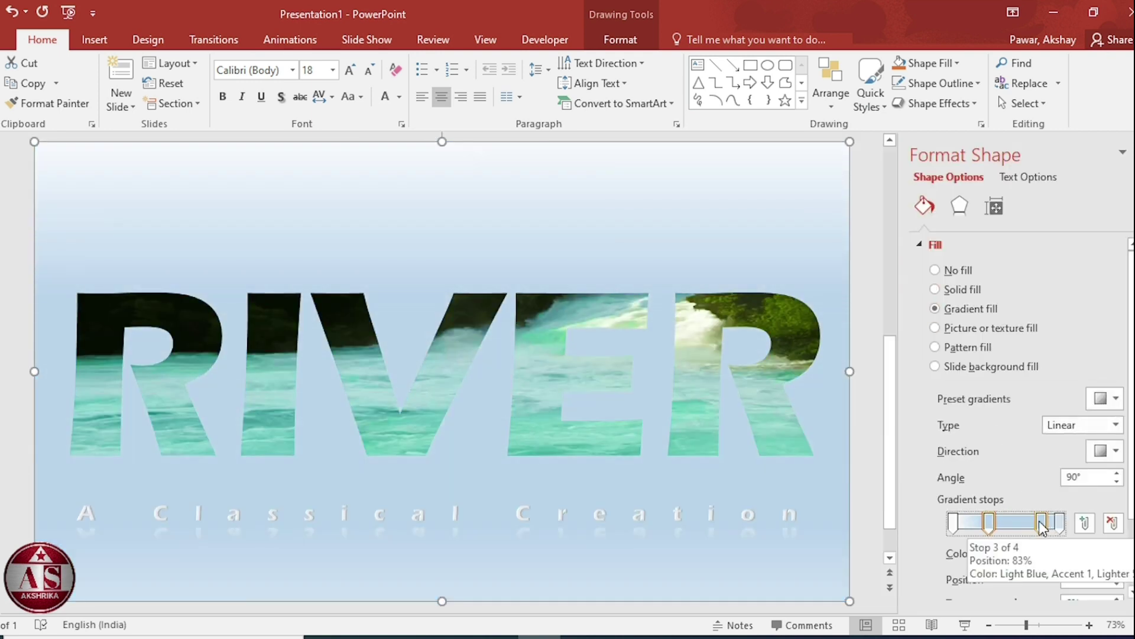
Eyedrop black for the first gradient stop and river teal for the second
{"action": "left_click", "coordinate": [953, 523]}
{"action": "left_click", "coordinate": [1101, 552]}
{"action": "left_click", "coordinate": [1094, 551]}
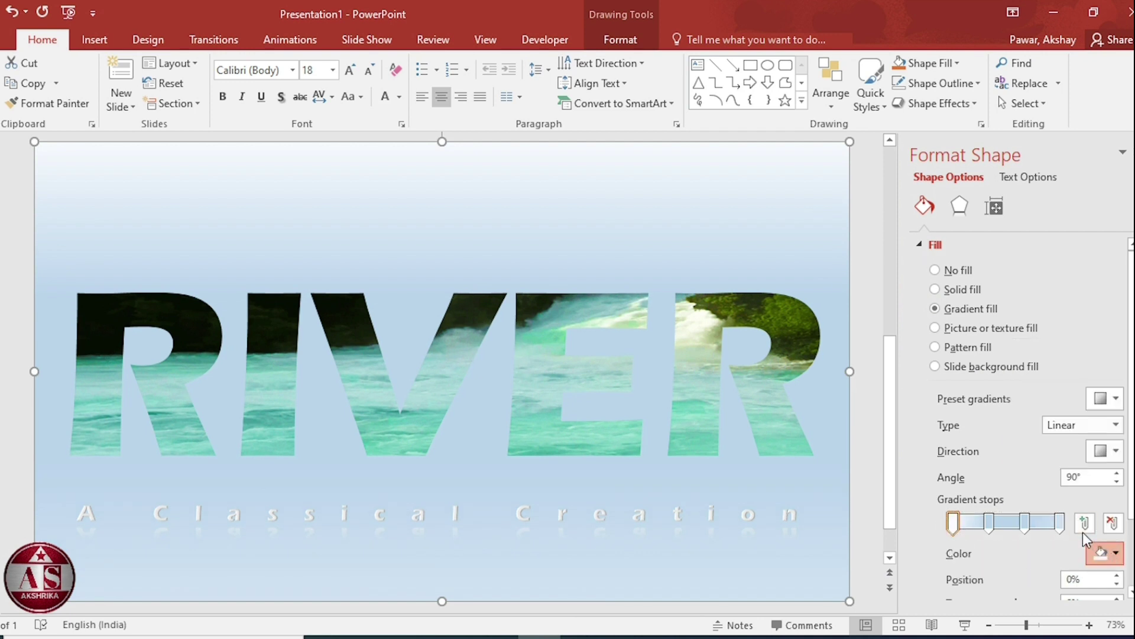
{"action": "left_click", "coordinate": [187, 305]}
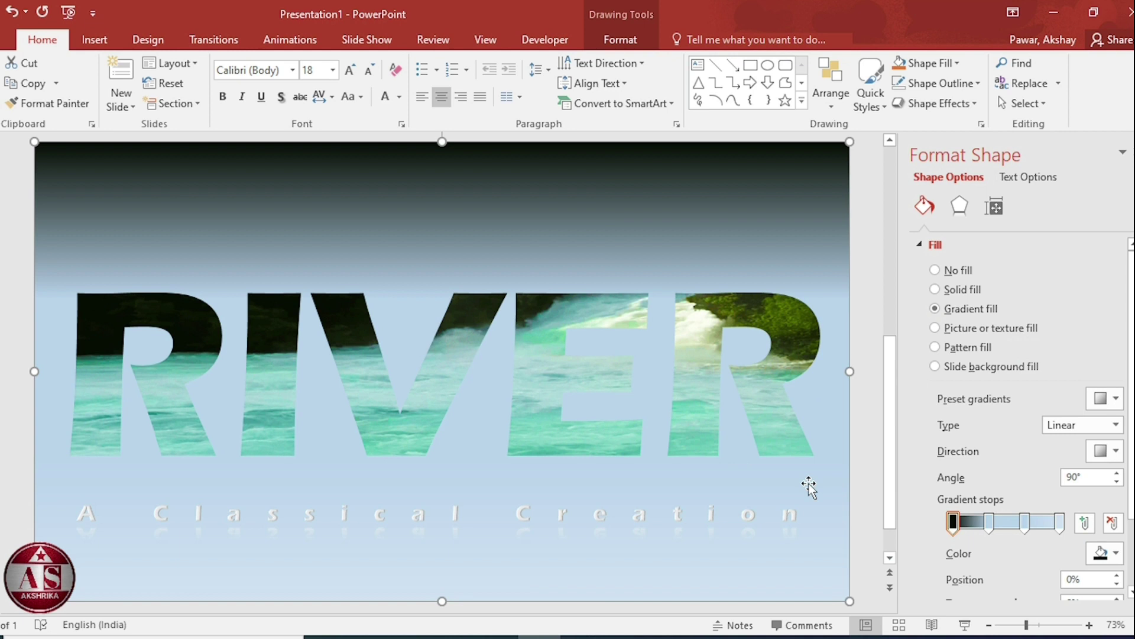
{"action": "left_click", "coordinate": [989, 523]}
{"action": "left_click", "coordinate": [1116, 553]}
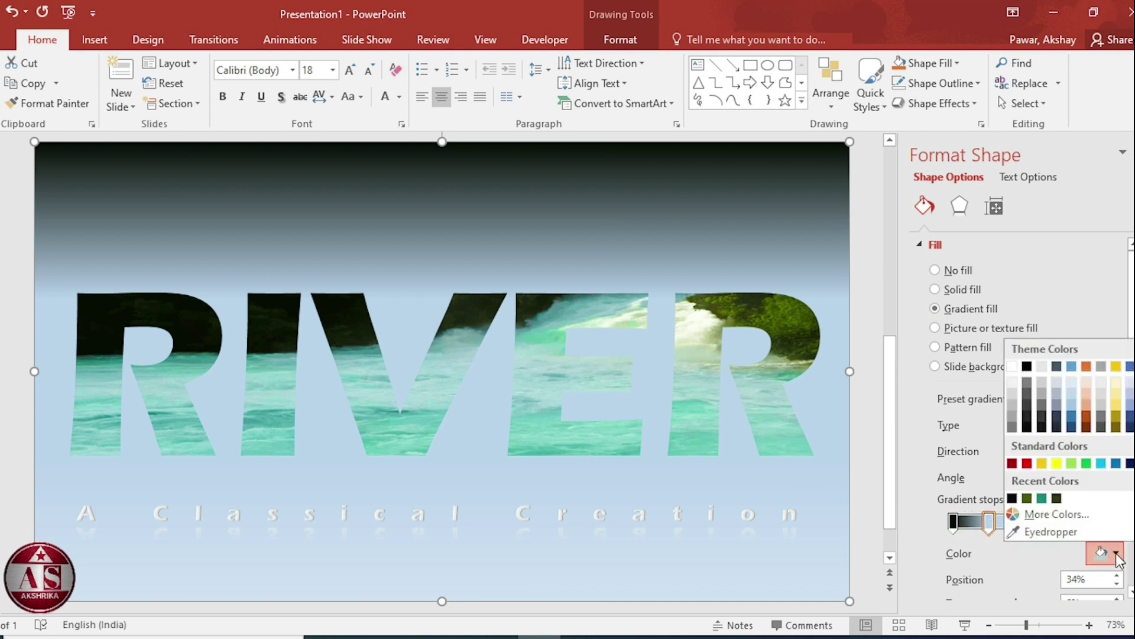
{"action": "left_click", "coordinate": [1086, 540]}
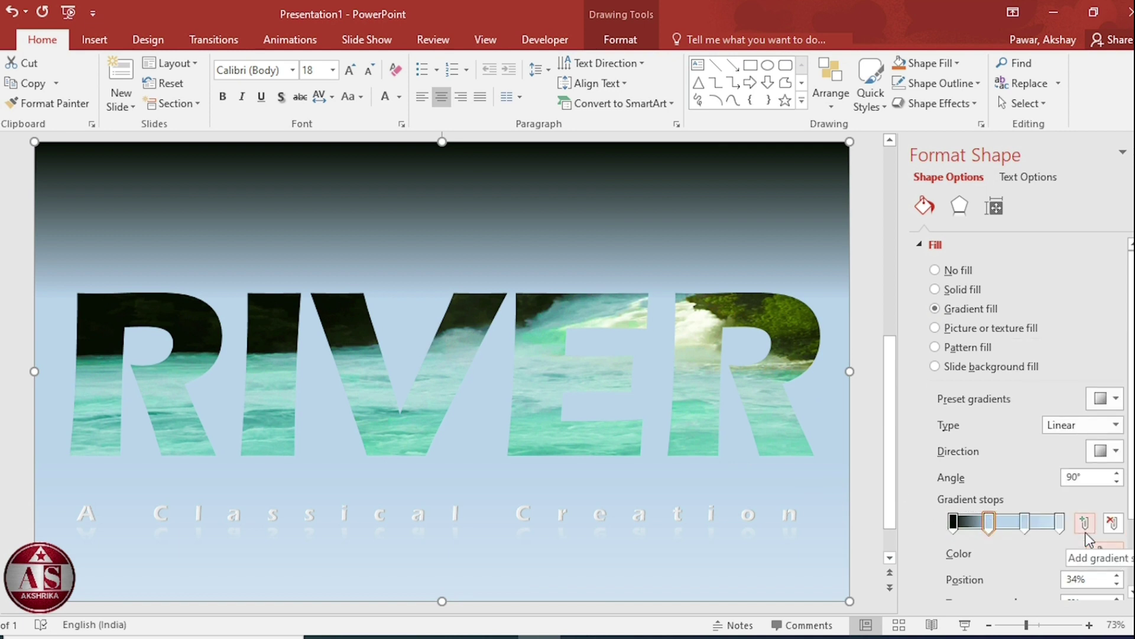
{"action": "left_click", "coordinate": [630, 297]}
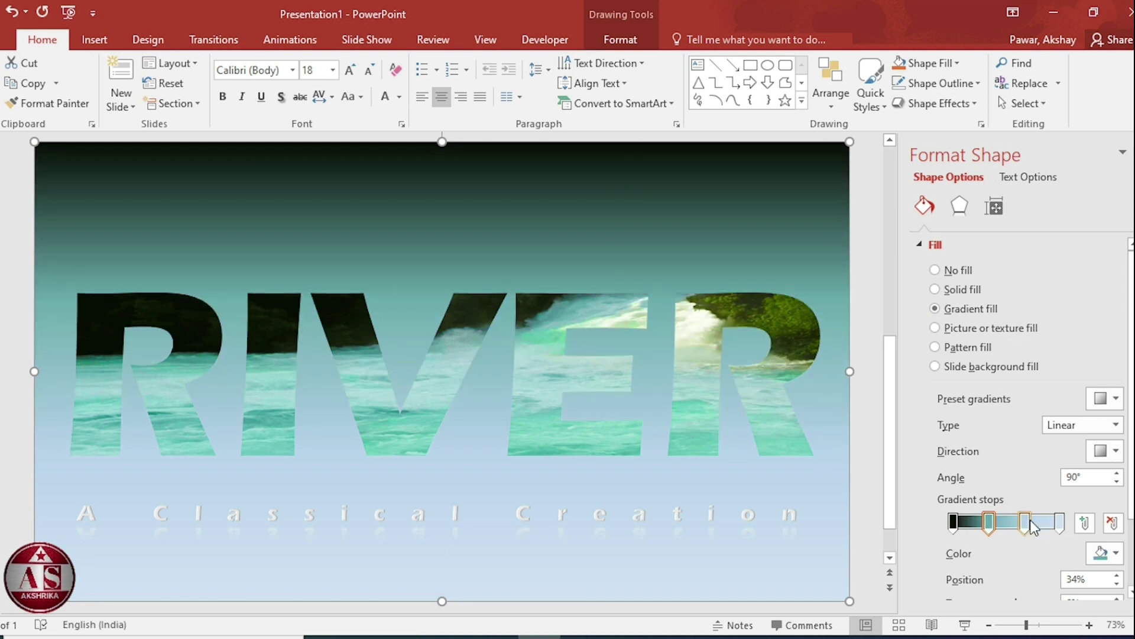
Eyedrop dark tree green for the third and last gradient stops
{"action": "left_click", "coordinate": [1103, 553]}
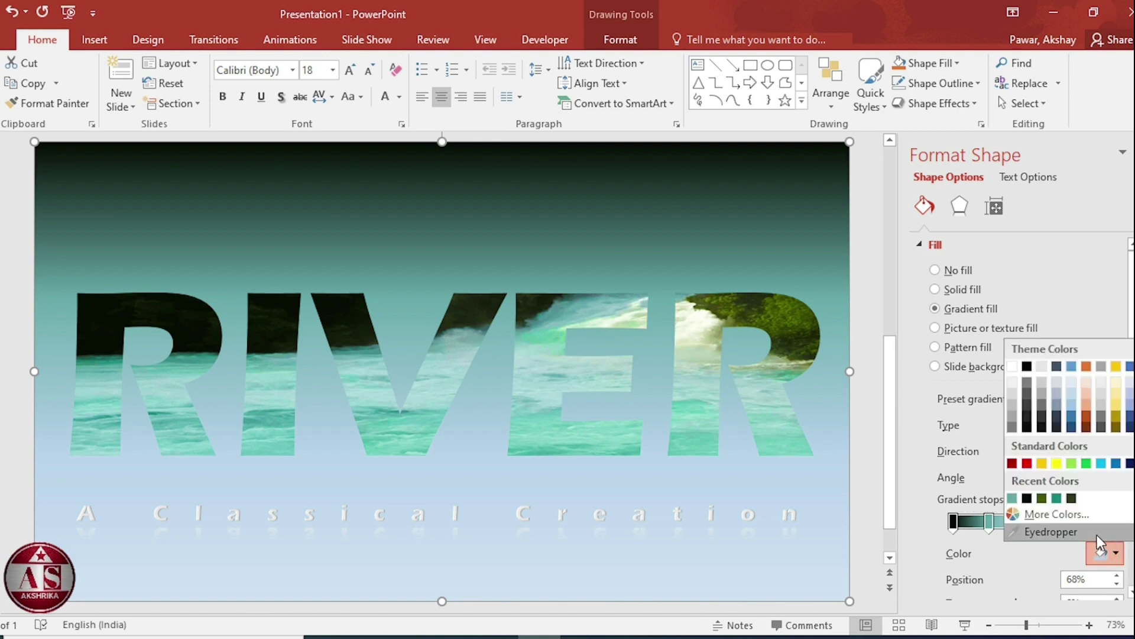
{"action": "left_click", "coordinate": [1100, 536]}
{"action": "left_click", "coordinate": [801, 323]}
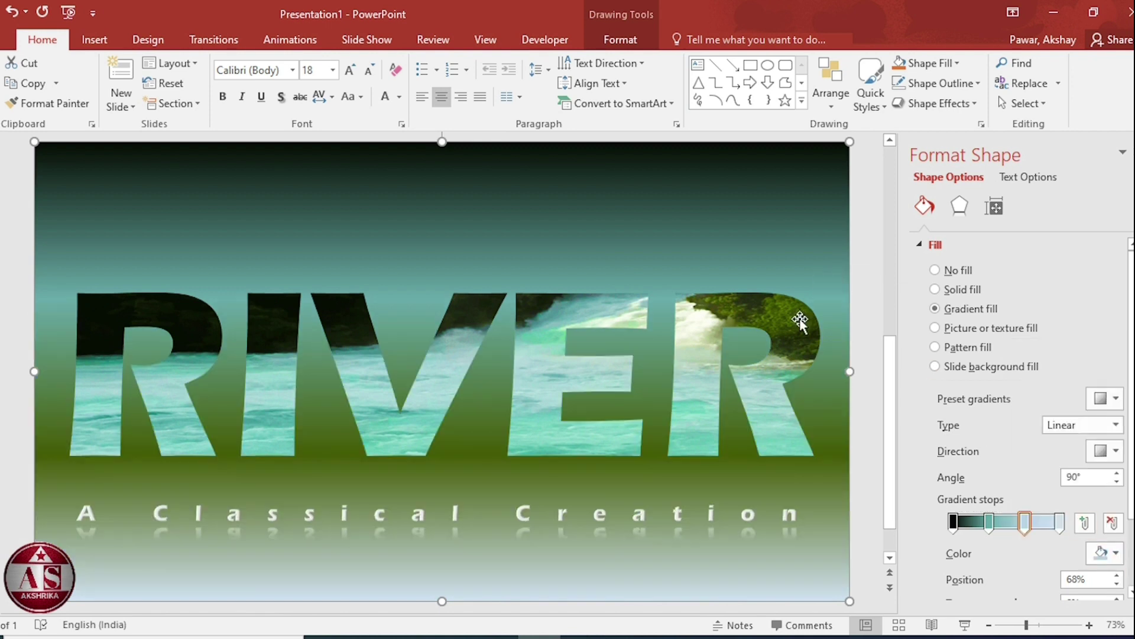
{"action": "left_click", "coordinate": [1059, 522]}
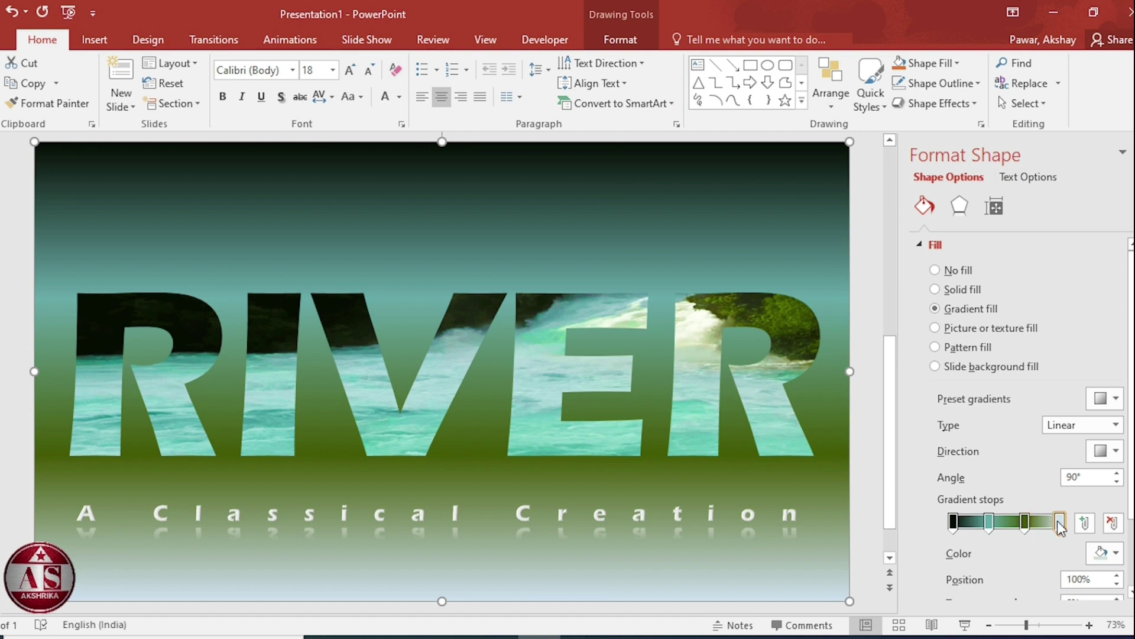
{"action": "left_click", "coordinate": [1117, 555]}
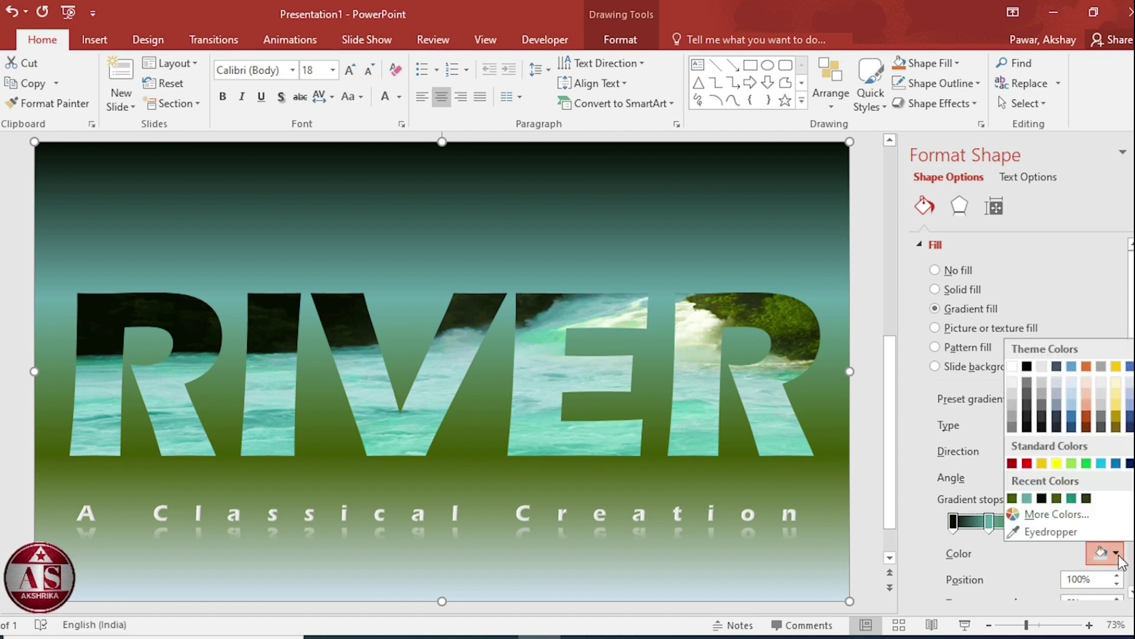
{"action": "left_click", "coordinate": [1087, 535]}
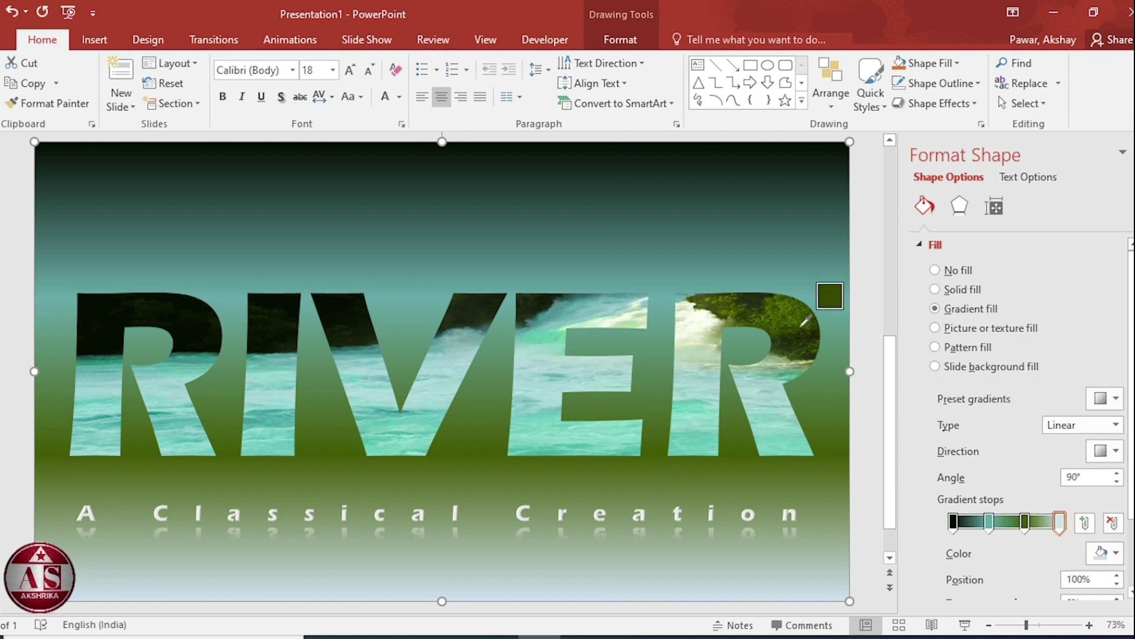
{"action": "left_click", "coordinate": [806, 333]}
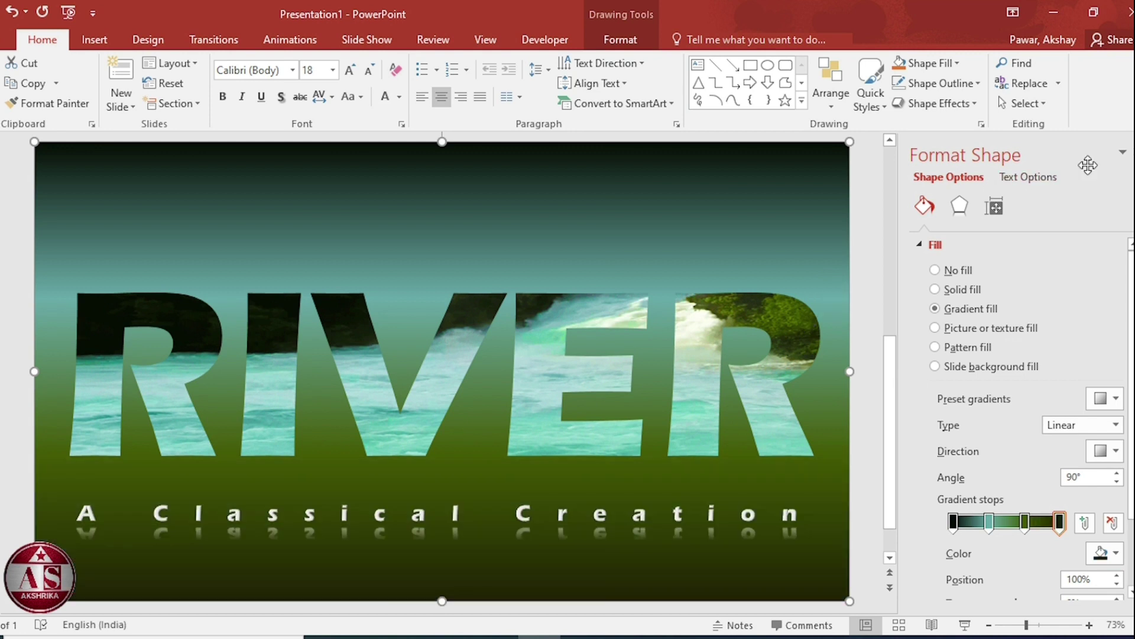
Close the Format Shape pane to view the finished slide
{"action": "left_click", "coordinate": [1132, 153]}
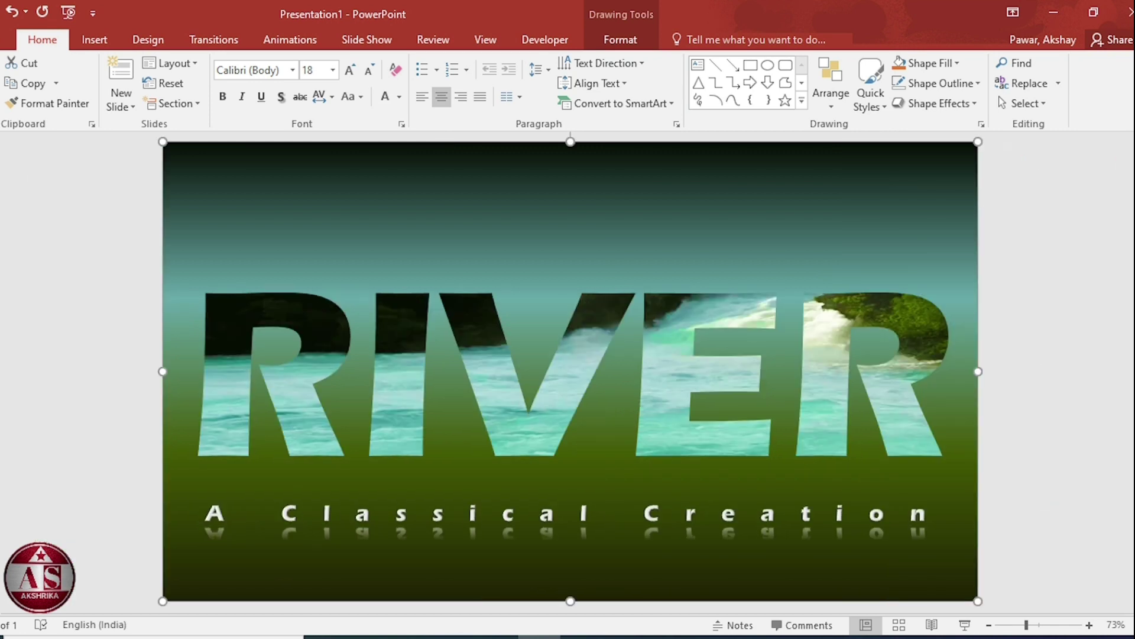